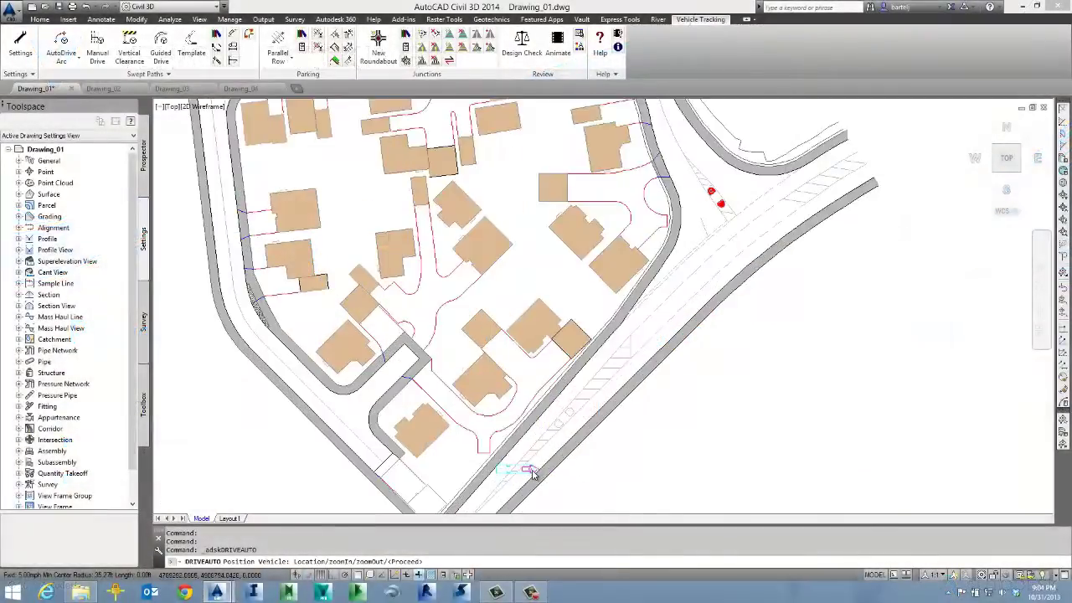
Position the S-BUS-36 school bus in the southern lane of the diagonal road, aligned with the road, and start the AutoDrive path.
middle_drag(531, 463, 514, 413)
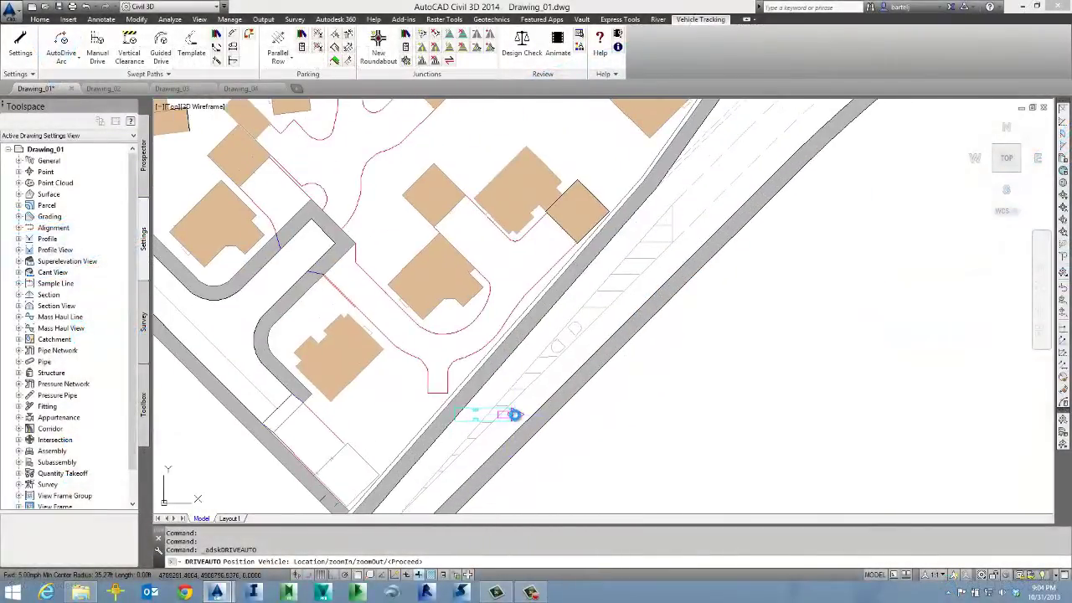
click(514, 413)
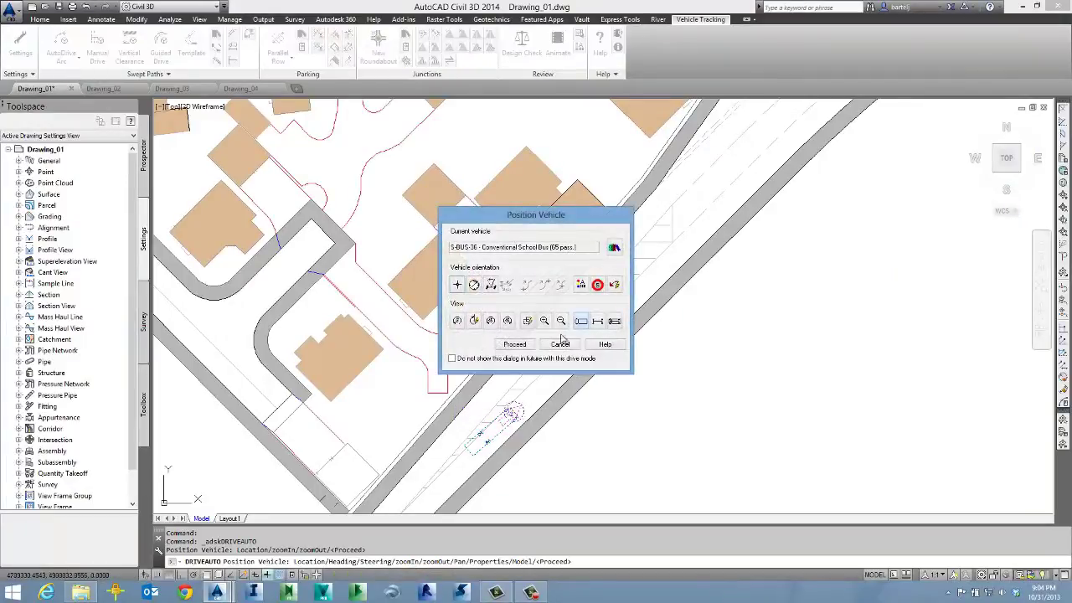
click(514, 344)
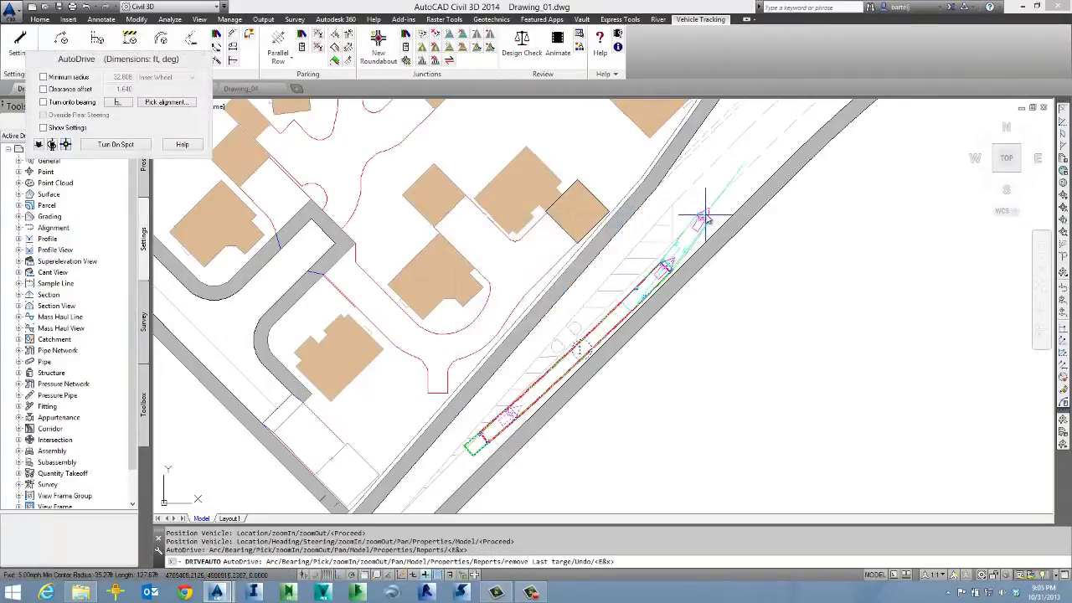
Drive the school bus northeast along the diagonal road, around the junction corner and north up the side road.
middle_drag(706, 218, 575, 407)
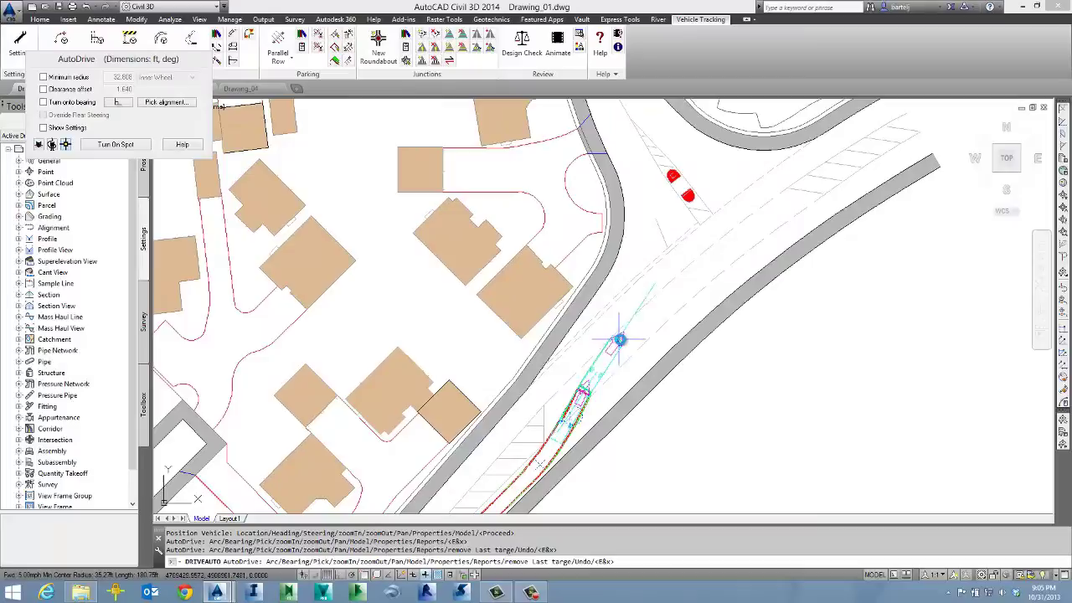
click(627, 337)
click(688, 287)
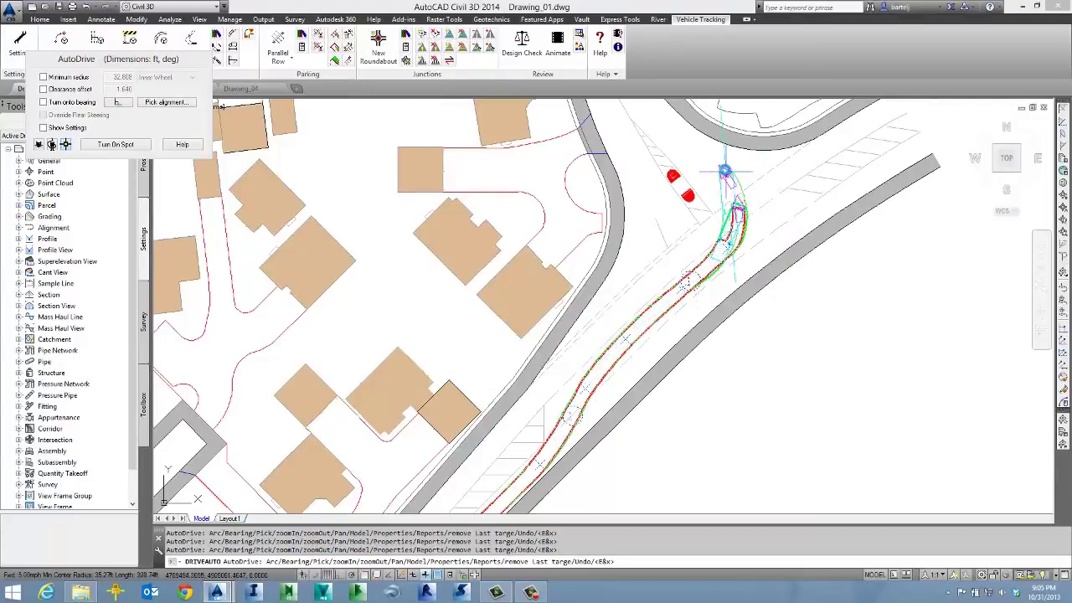
middle_drag(701, 154, 792, 394)
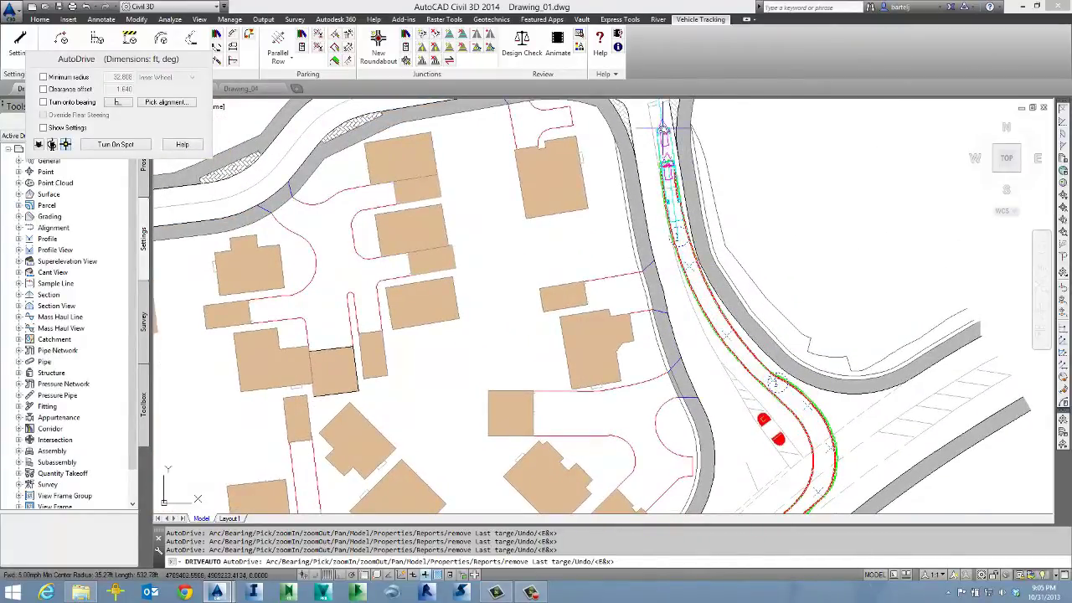
middle_drag(663, 130, 670, 319)
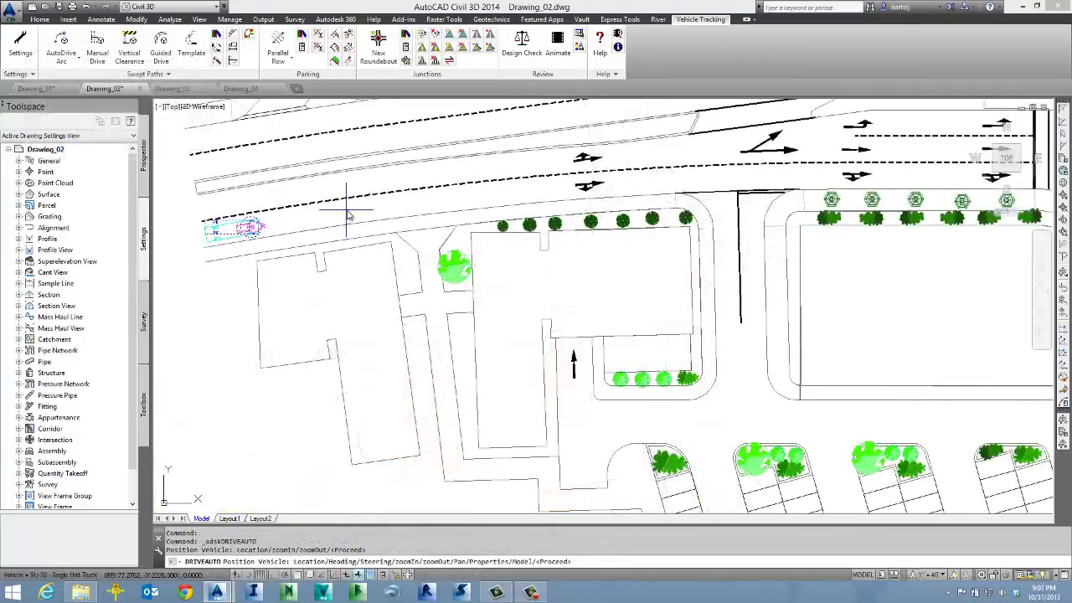
In Drawing_02, start the SU-30 truck's AutoDrive path and drive it east along the main road's southern lane.
click(515, 344)
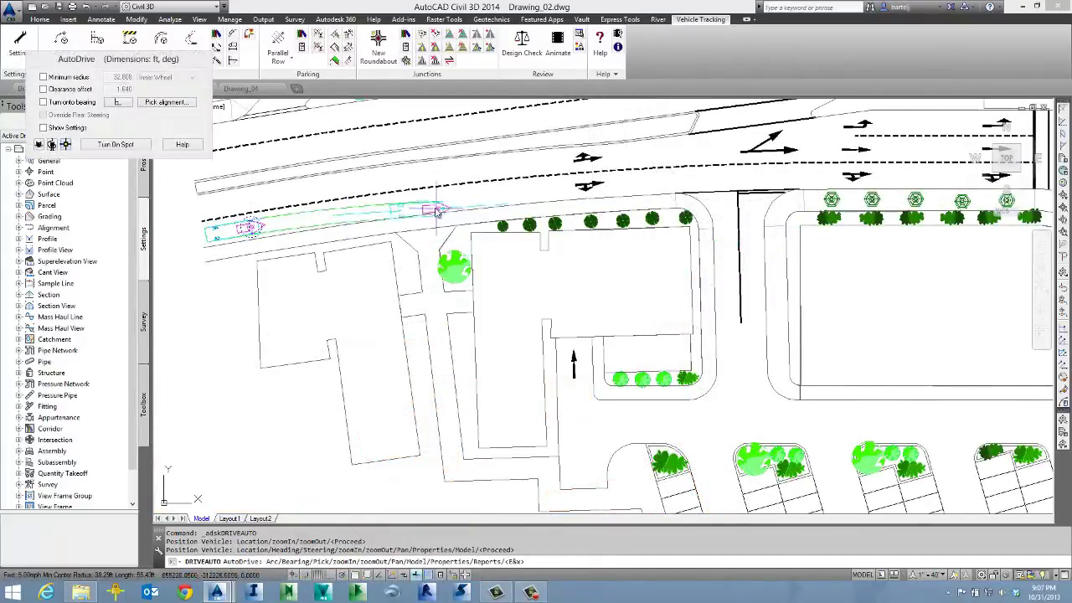
click(434, 201)
click(586, 186)
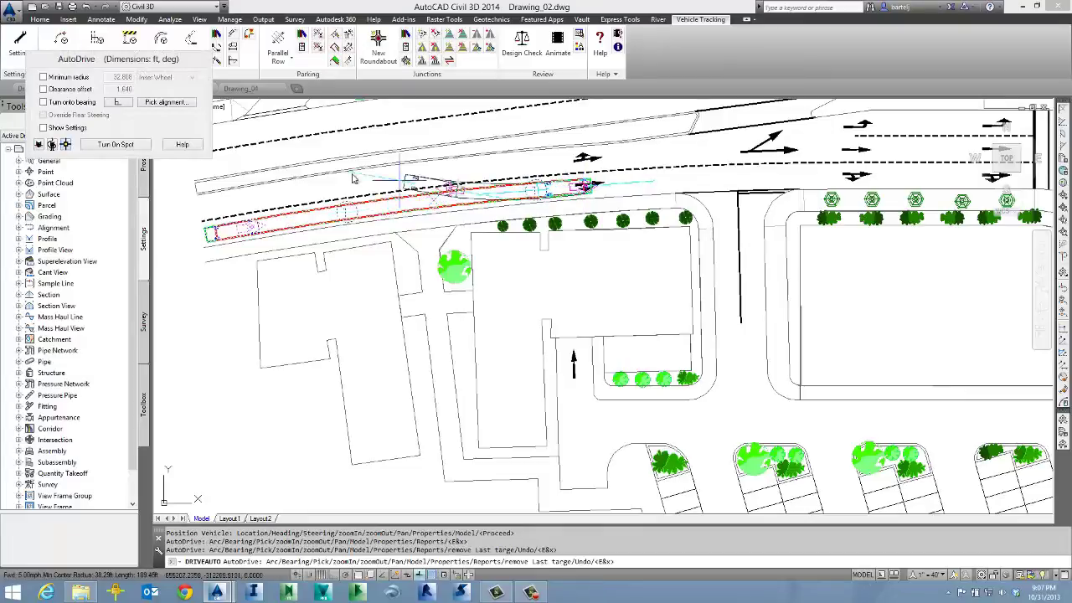
Turn the truck south into the side street, using the street's centre line as the picked alignment.
click(177, 104)
click(740, 266)
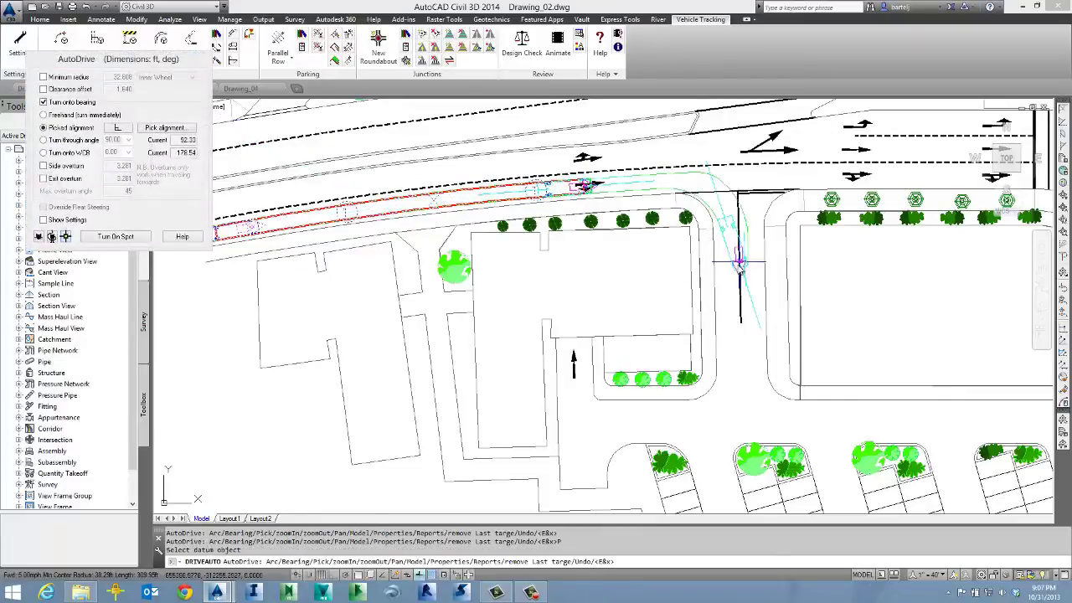
click(728, 322)
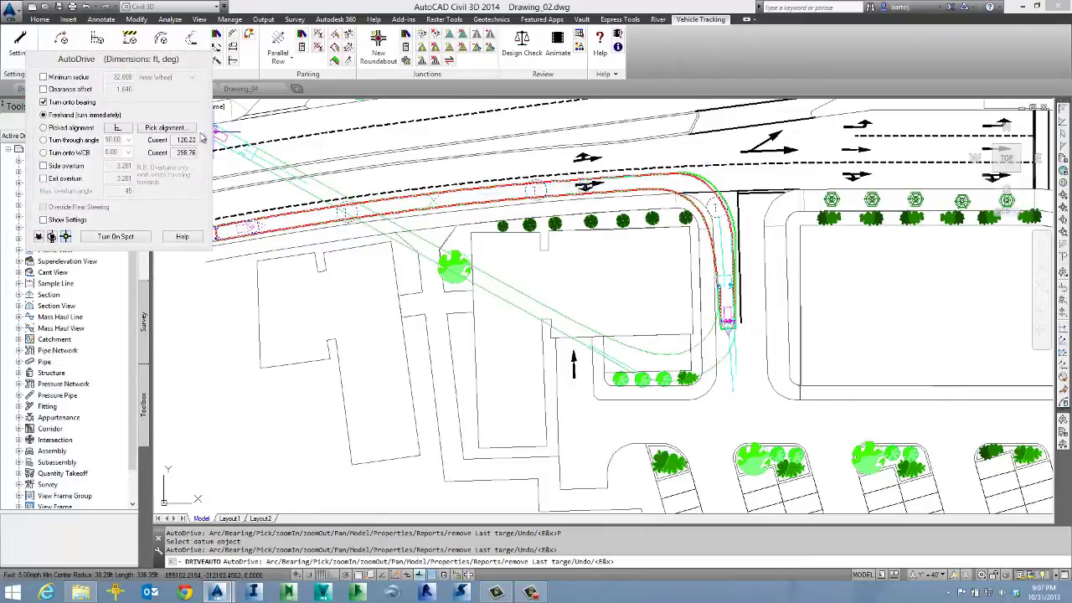
Turn the truck east into the parking aisle on a picked alignment and extend its path along the aisle.
click(167, 127)
click(887, 408)
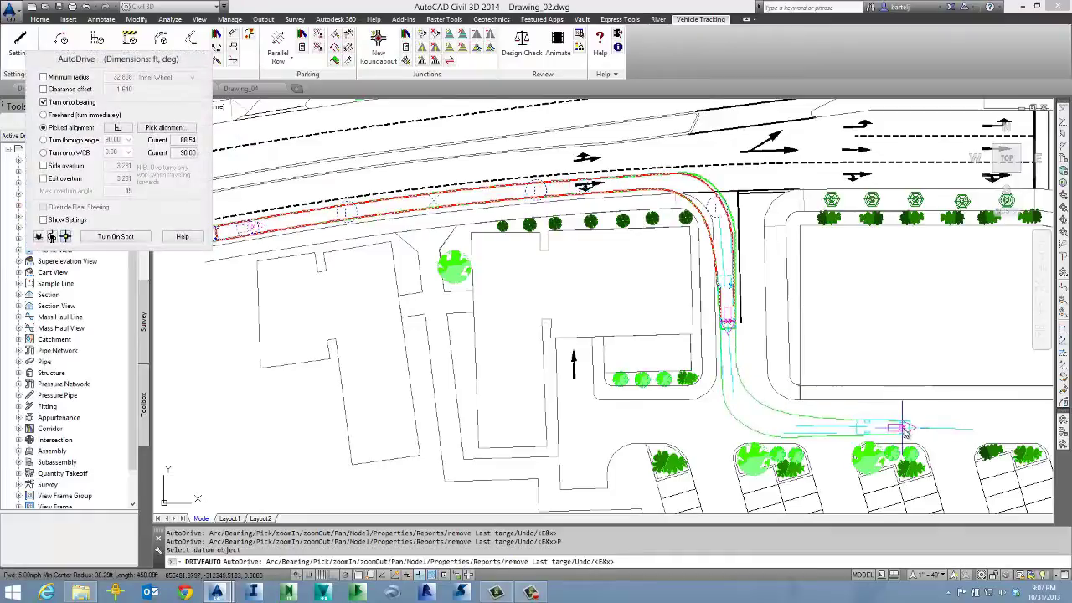
click(908, 428)
click(186, 128)
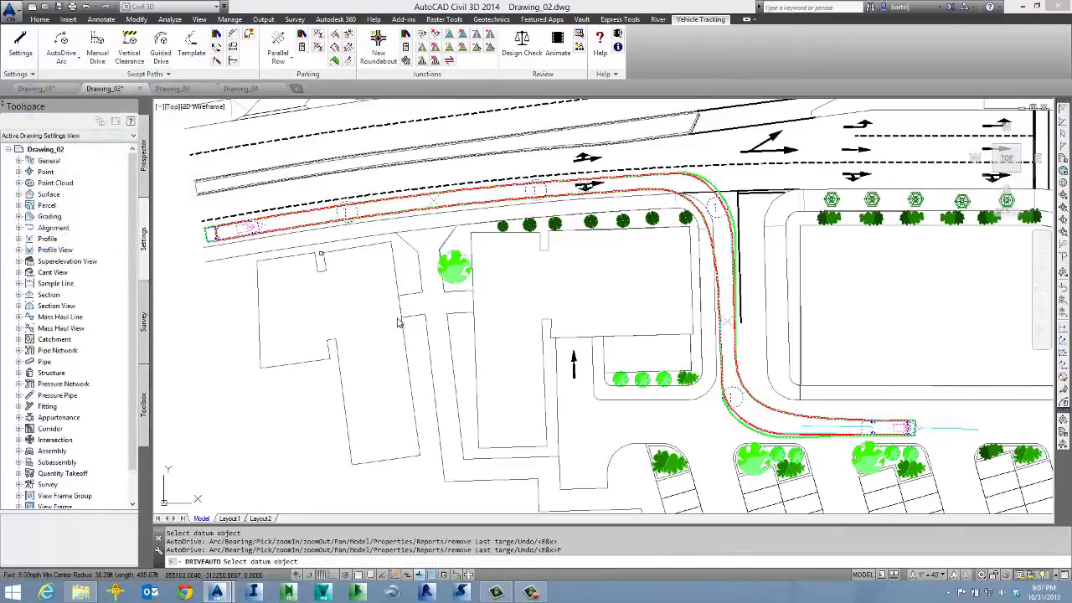
click(559, 393)
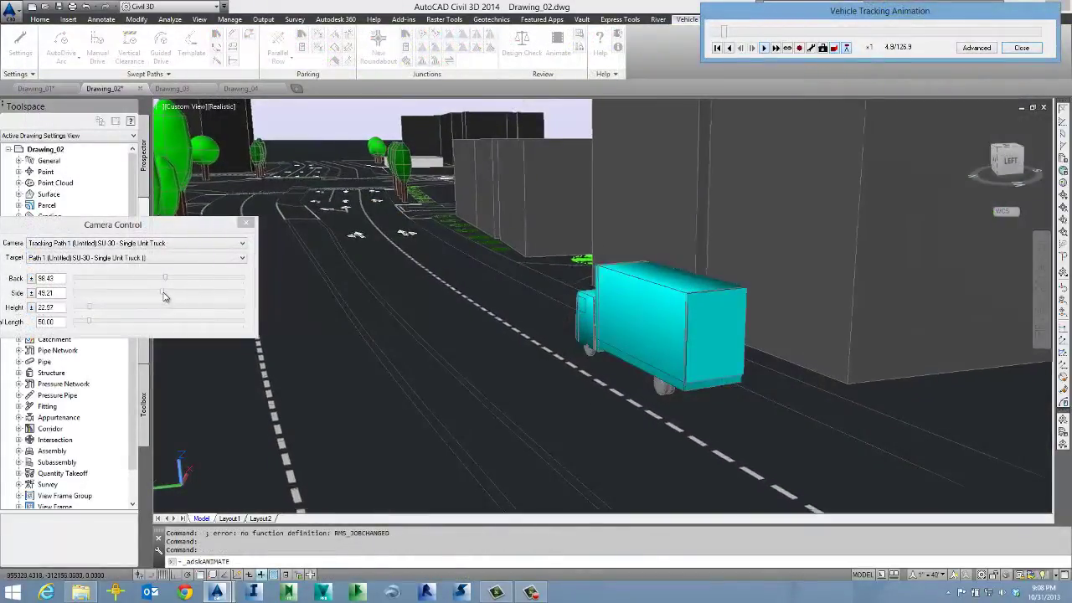
Set the truck animation's tracking camera to back 109, side 118 and height 206.
mouse_move(163, 292)
mouse_down()
mouse_move(166, 278)
mouse_move(152, 277)
mouse_up()
drag(88, 306, 111, 305)
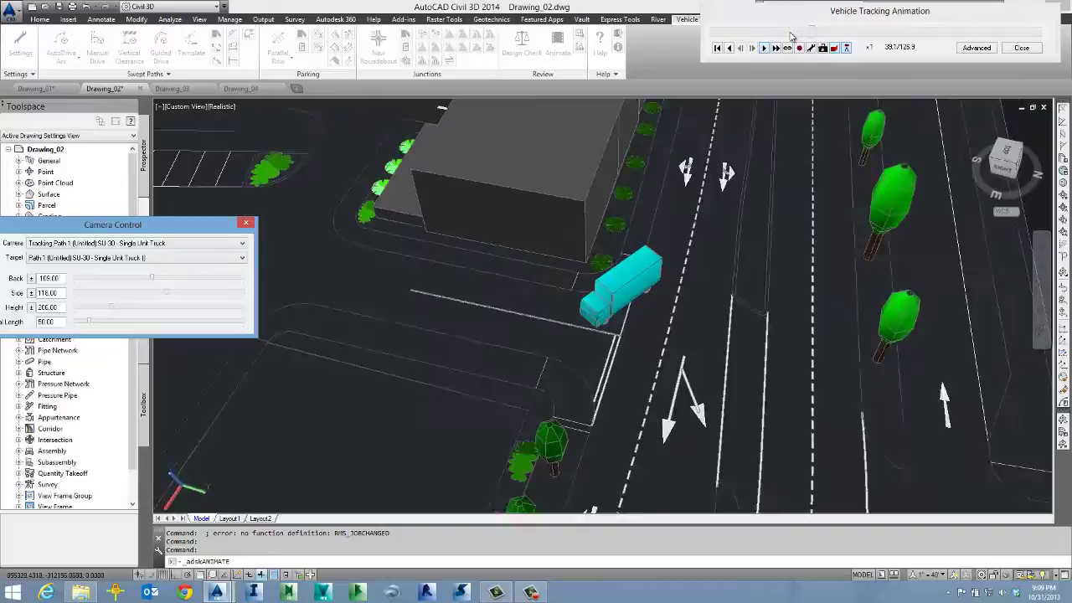
View the truck animation through the driver's eye camera, and return to the tracking camera with an adjusted side offset.
click(242, 243)
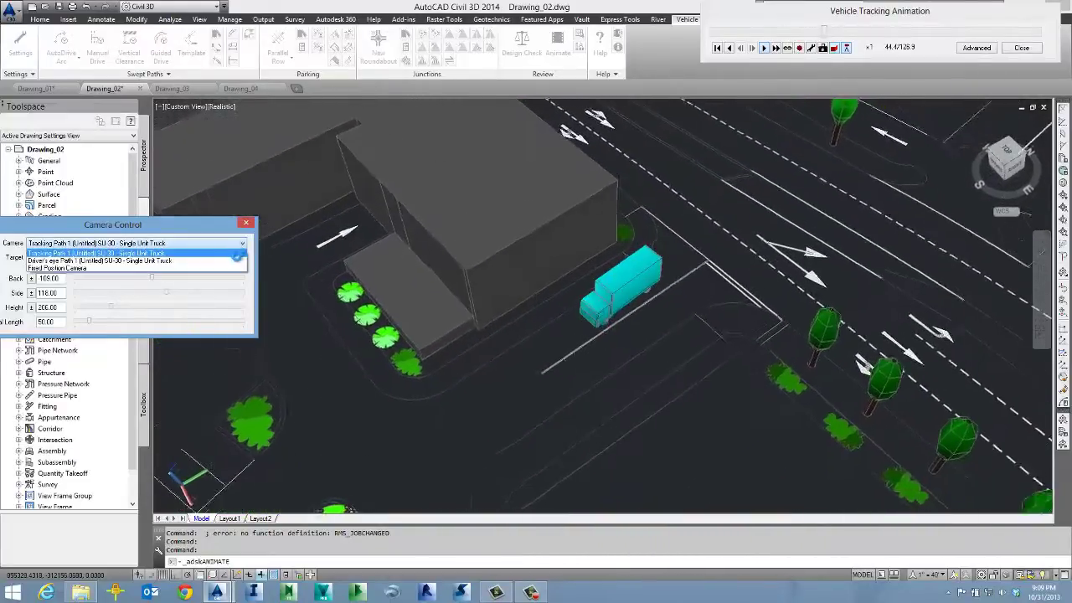
click(238, 266)
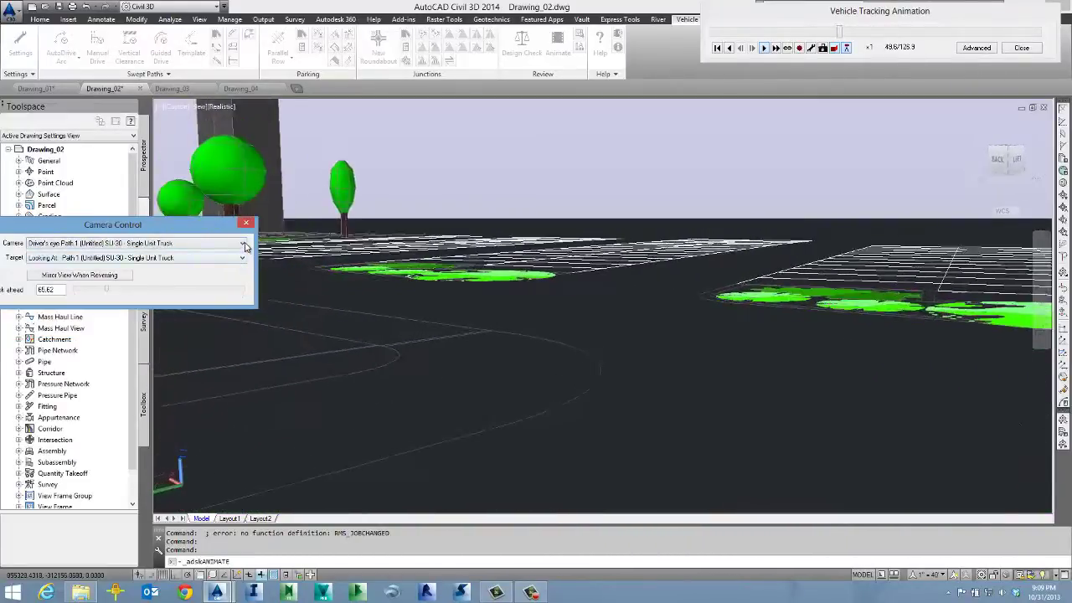
click(242, 243)
click(235, 258)
drag(161, 292, 158, 292)
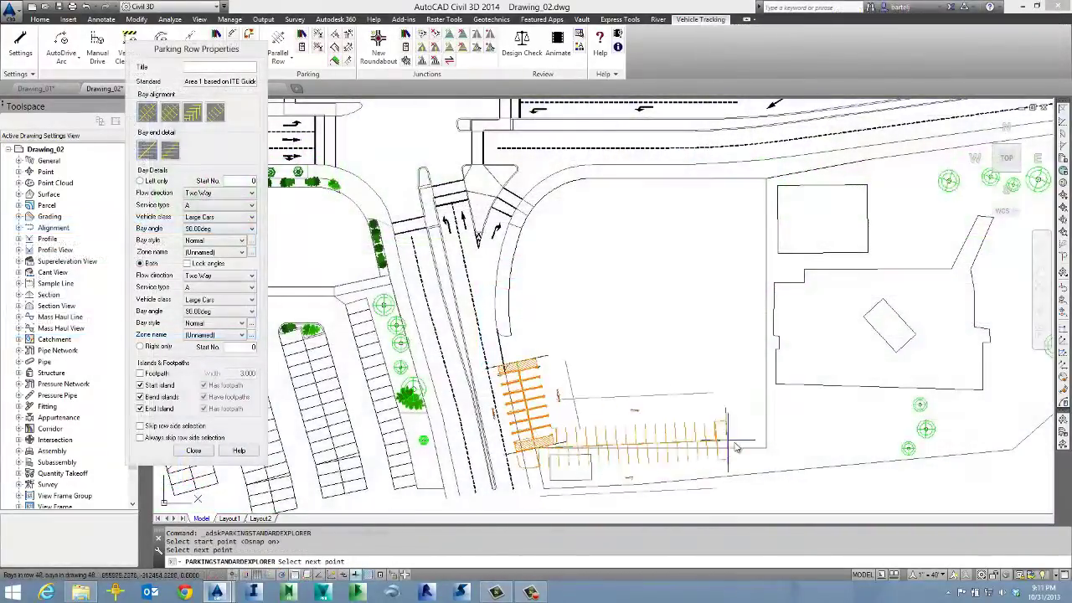
Run the parking row around the site's southern, eastern, northern and western edges, keeping bays on the inner side only.
click(764, 448)
click(765, 172)
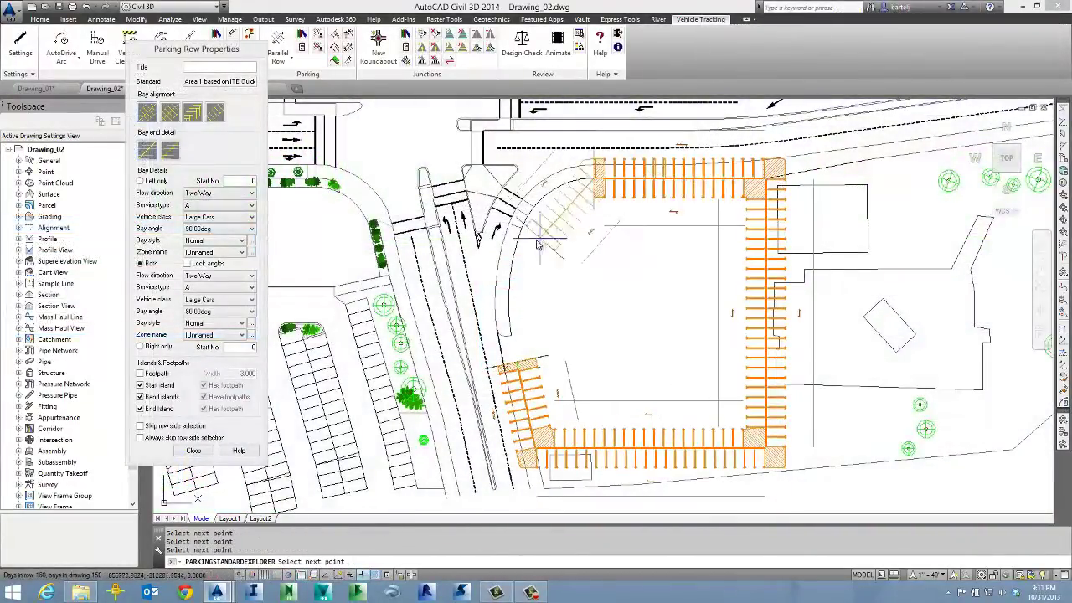
click(591, 171)
click(509, 336)
key(Return)
click(567, 292)
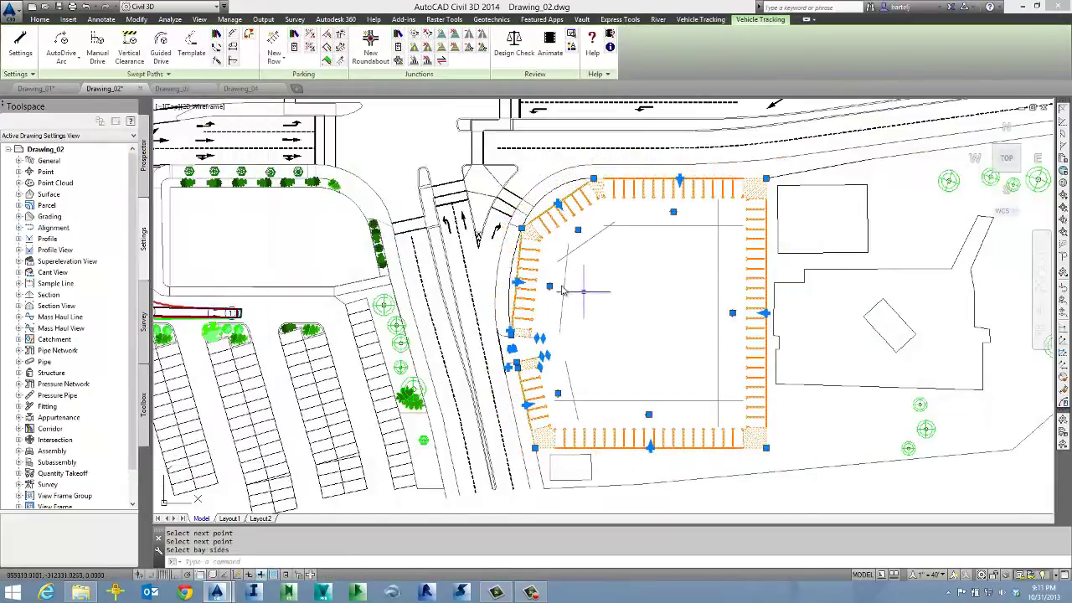
Bend the perimeter row's western segment into an arc that follows the kerb, using the Nearest snap.
scroll(528, 288, up, 6)
click(478, 261)
shift+right_click(453, 289)
click(490, 521)
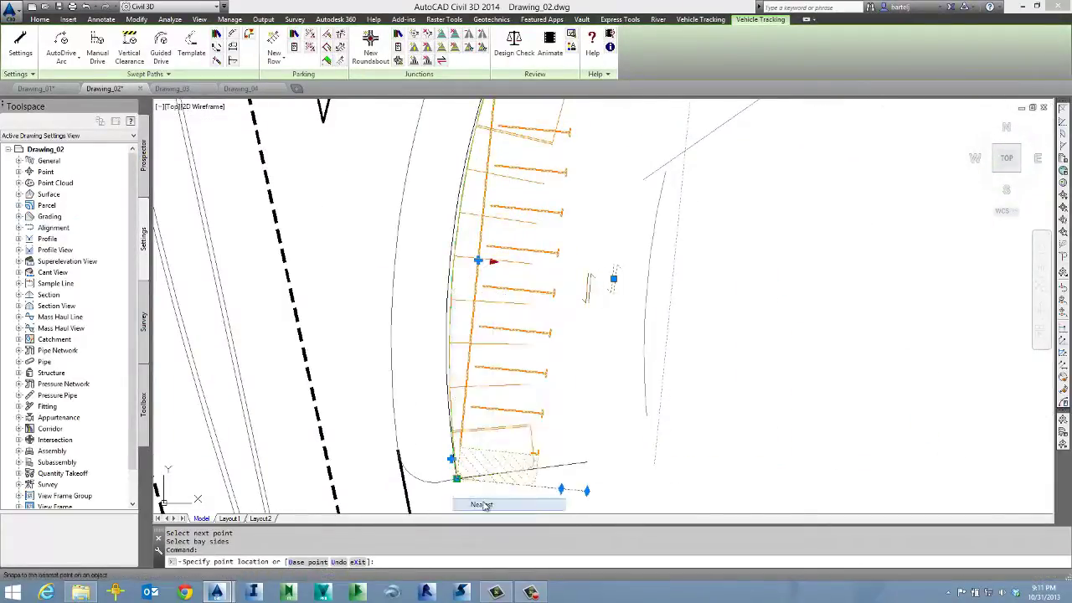
scroll(599, 311, down, 3)
Curve the perimeter row's northwest corner segment onto the kerb line with the Nearest snap.
click(595, 220)
shift+right_click(565, 210)
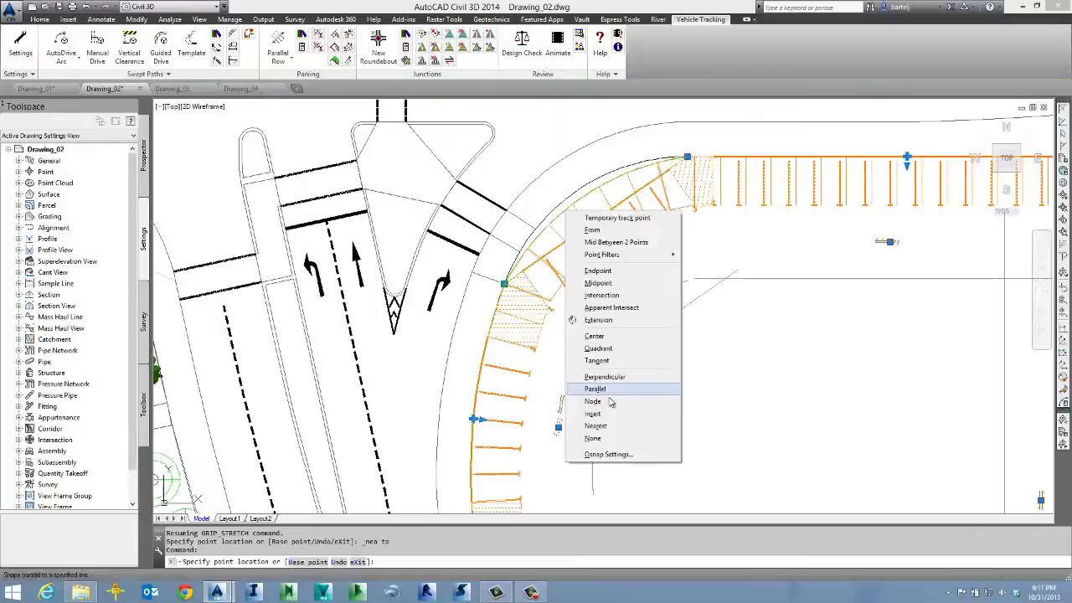
click(602, 425)
click(550, 223)
scroll(656, 316, down, 2)
key(Escape)
Try a parallel parking row offset inside the perimeter row.
middle_drag(734, 386, 627, 283)
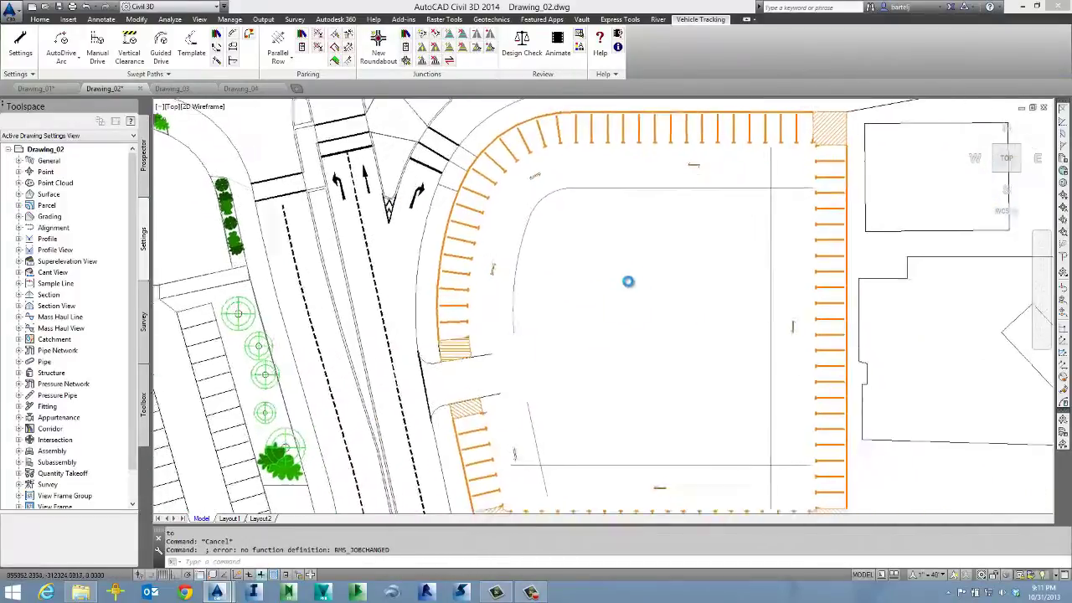
scroll(627, 282, down, 2)
click(284, 55)
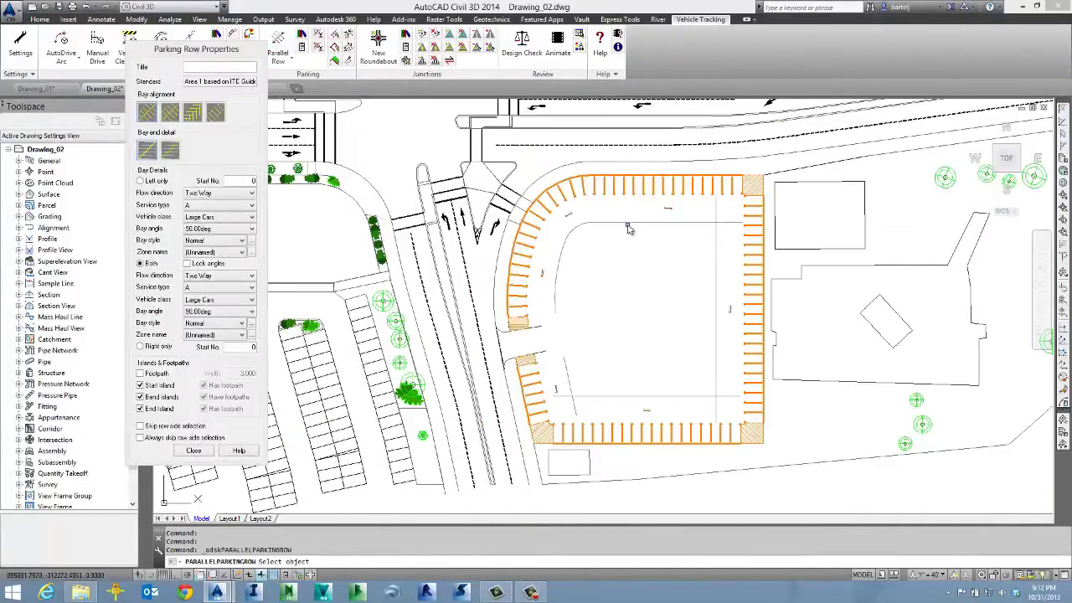
key(Escape)
scroll(647, 284, up, 2)
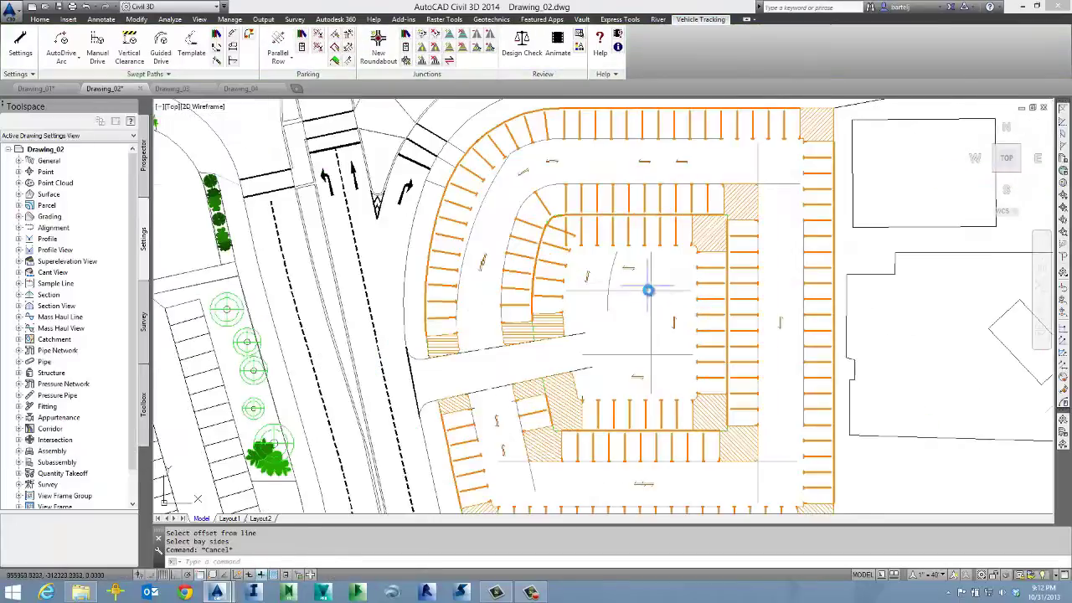
Erase the last created inner parking row.
middle_drag(622, 312, 596, 328)
text(e)
key(Return)
text(l)
key(Return)
key(Return)
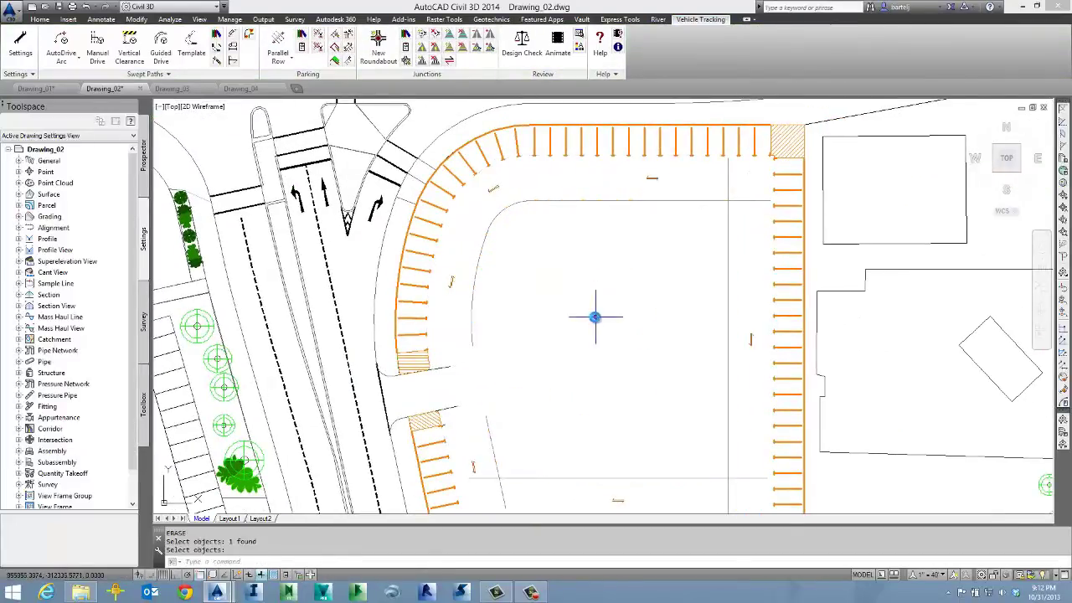
Create a straight parking row with 90-degree bays on both sides, running east-west inside the northern part of the car park.
click(288, 62)
click(292, 82)
click(530, 232)
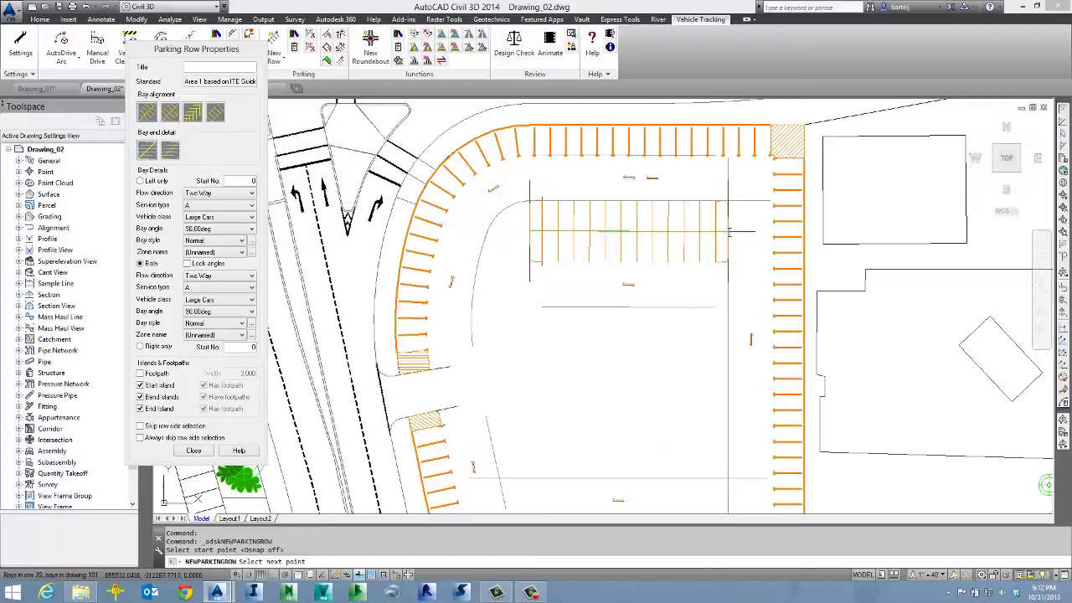
click(728, 232)
key(Return)
key(Return)
Extend the inner row's western end to the curved aisle line and angle both sides of its end island along it.
click(508, 231)
click(487, 231)
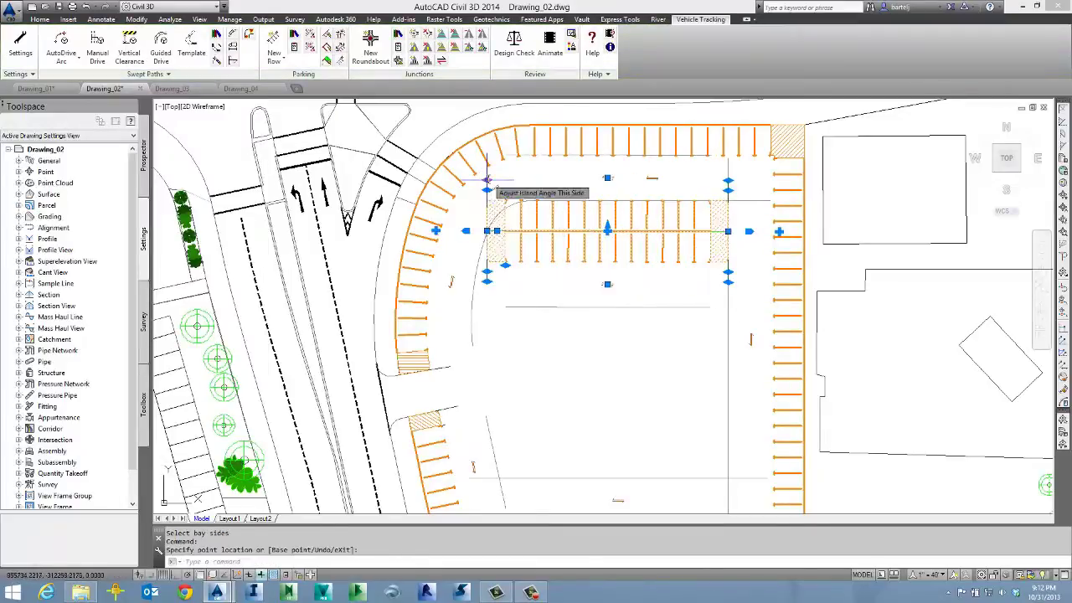
click(487, 180)
click(530, 187)
click(489, 283)
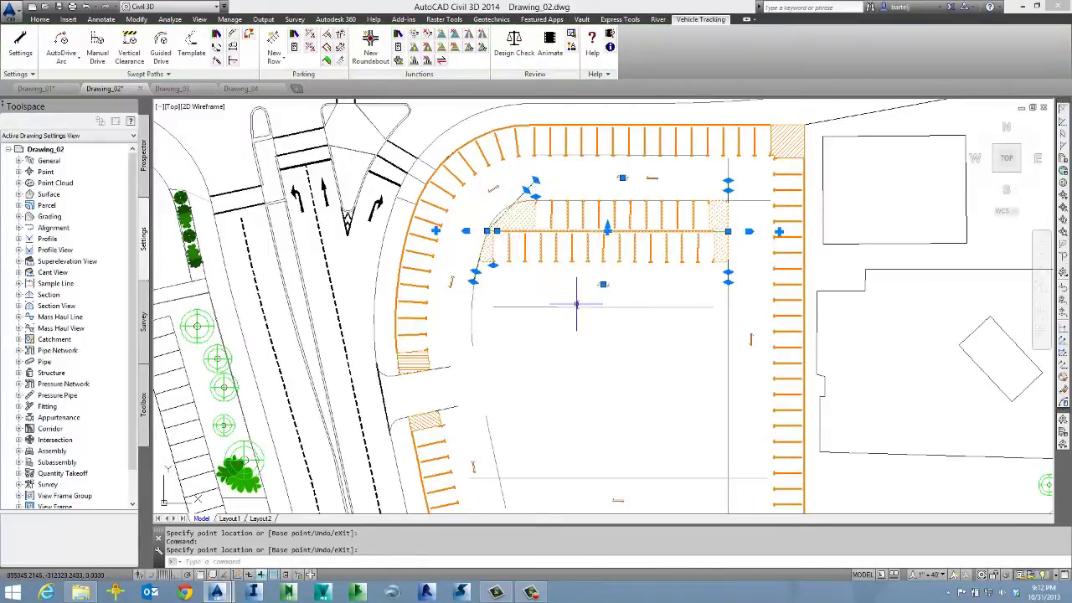
key(Escape)
Add a parallel parking row south of the first inner row, one aisle away, with bays on both sides.
click(617, 307)
click(617, 327)
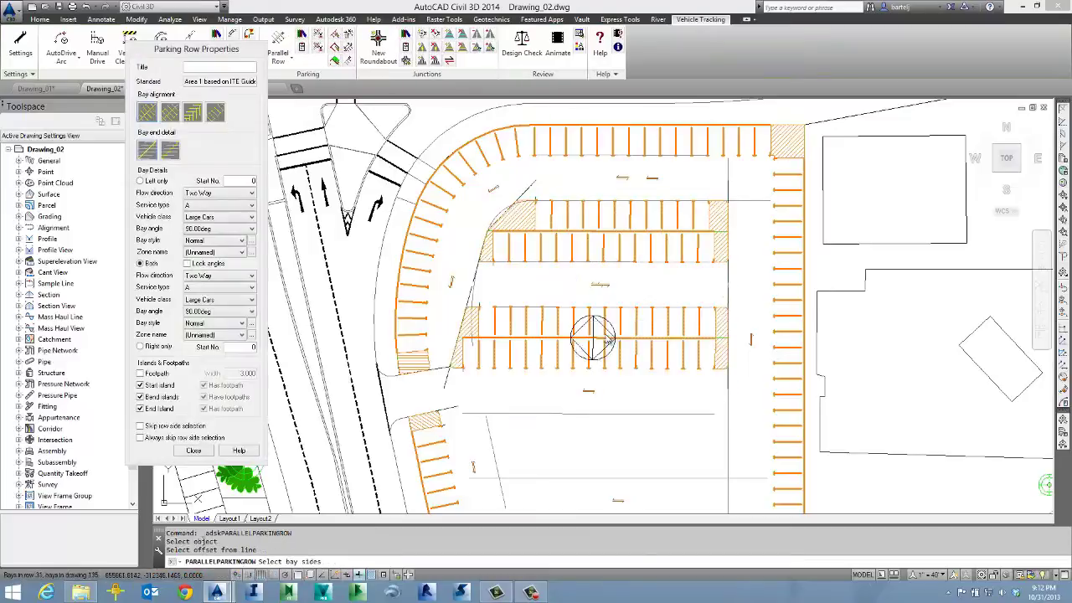
click(593, 338)
Shorten the second inner row's western end and adjust both sides of its end island to the aisle line.
click(435, 337)
click(471, 338)
click(486, 287)
click(474, 286)
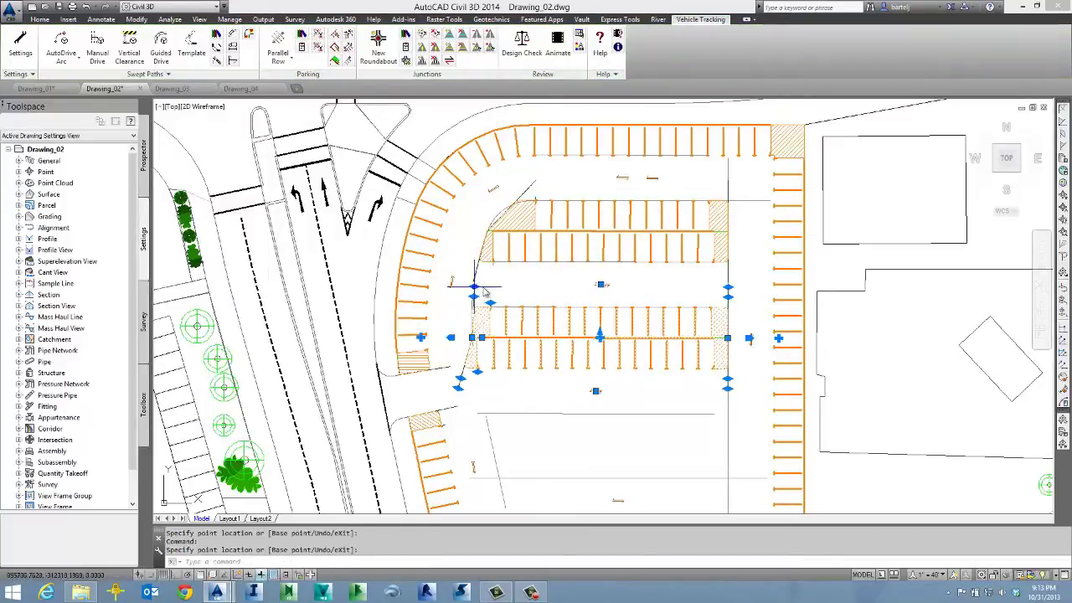
click(458, 388)
click(477, 388)
key(Escape)
Add a third inner parking row parallel to and south of the second, with bays on both sides.
key(Return)
click(639, 414)
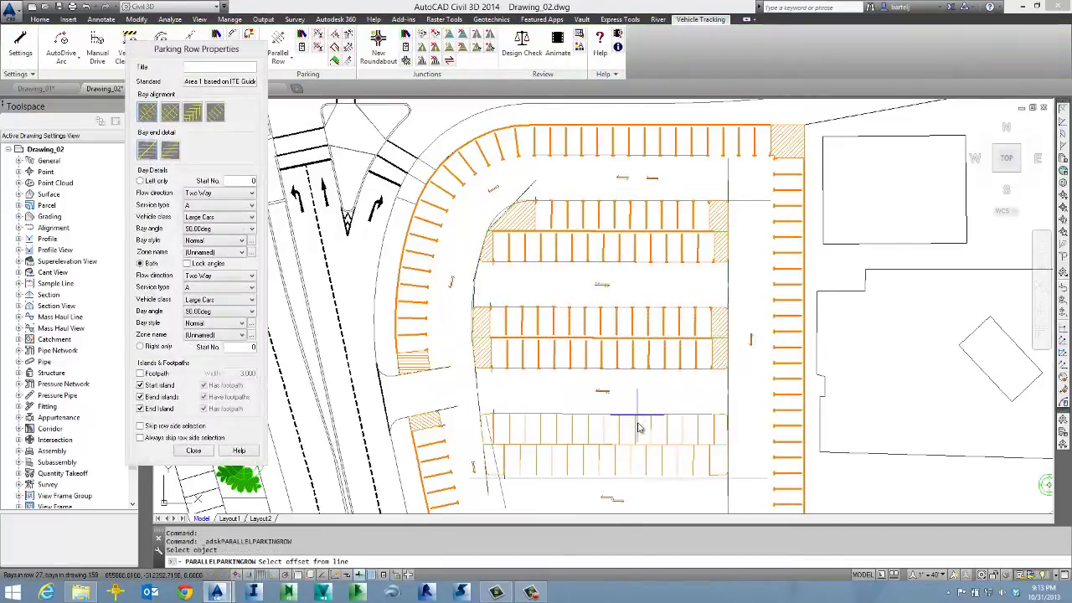
click(639, 433)
click(583, 429)
Adjust the third inner row's western island angle and row end to fit the slanted aisle line.
click(479, 402)
click(473, 403)
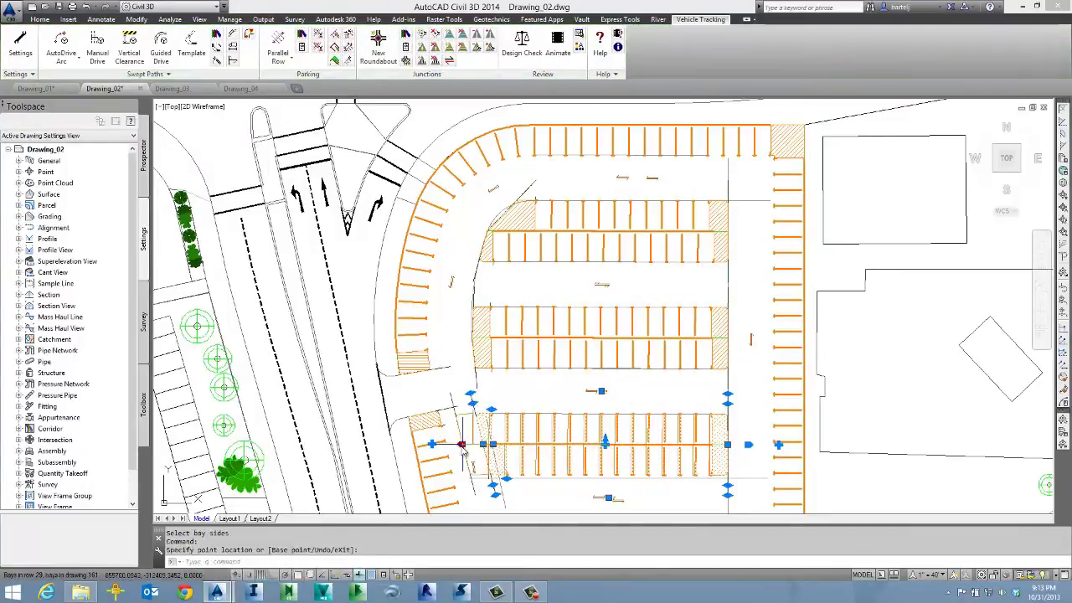
click(461, 444)
click(495, 445)
key(Escape)
key(Escape)
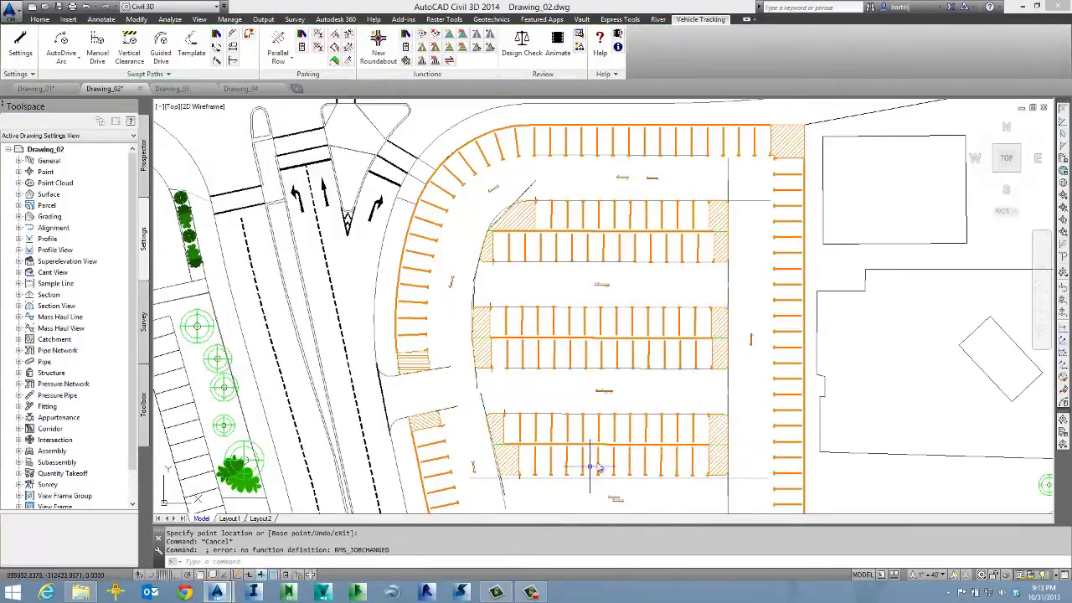
Change the southernmost bay of the eastern perimeter parking row to the Disabled bay type.
scroll(506, 355, down, 2)
click(334, 48)
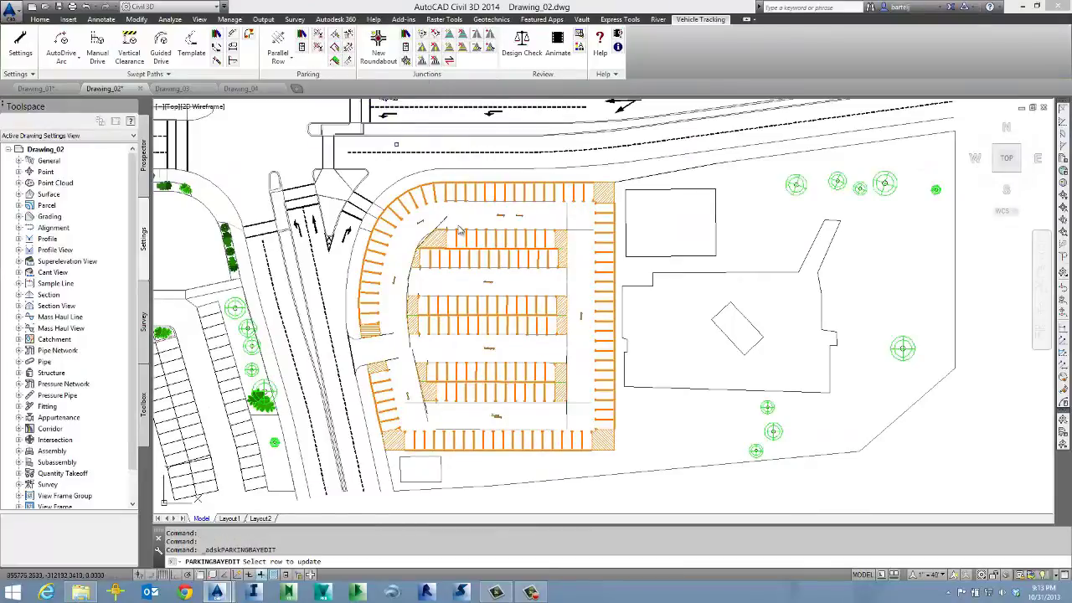
click(607, 423)
click(903, 176)
click(871, 193)
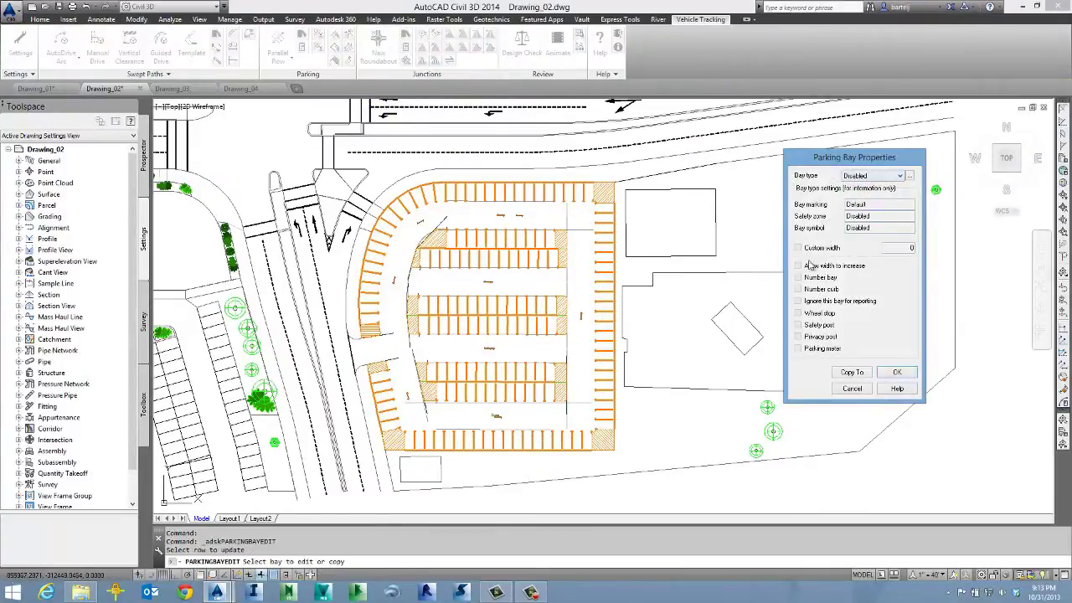
Copy the Disabled bay settings to the next seven bays northward in the eastern perimeter row.
click(852, 372)
scroll(608, 335, up, 3)
click(608, 303)
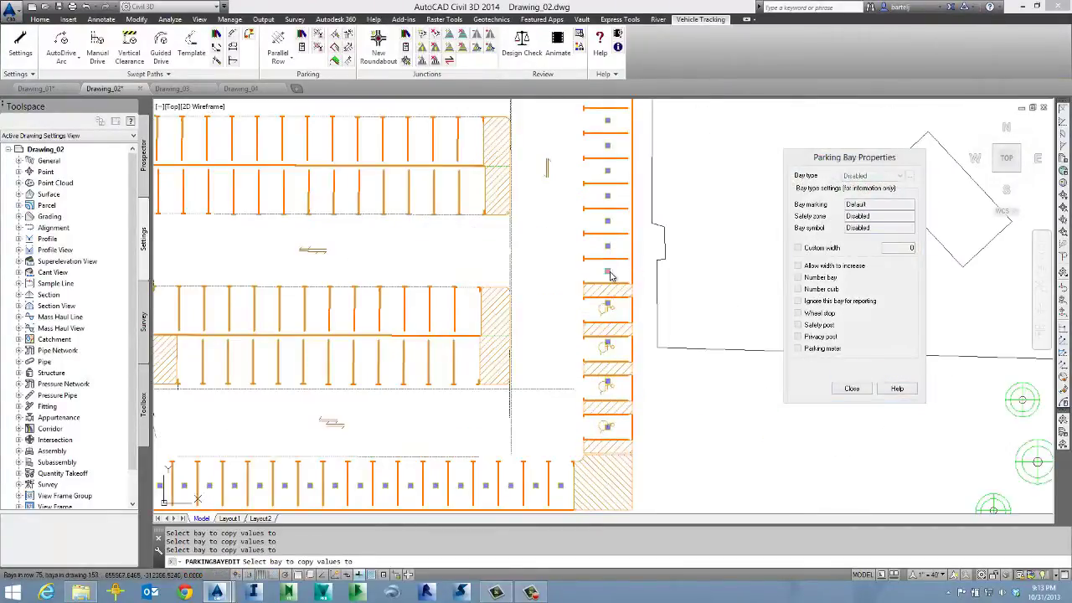
click(609, 268)
click(609, 231)
click(609, 193)
click(608, 156)
click(852, 389)
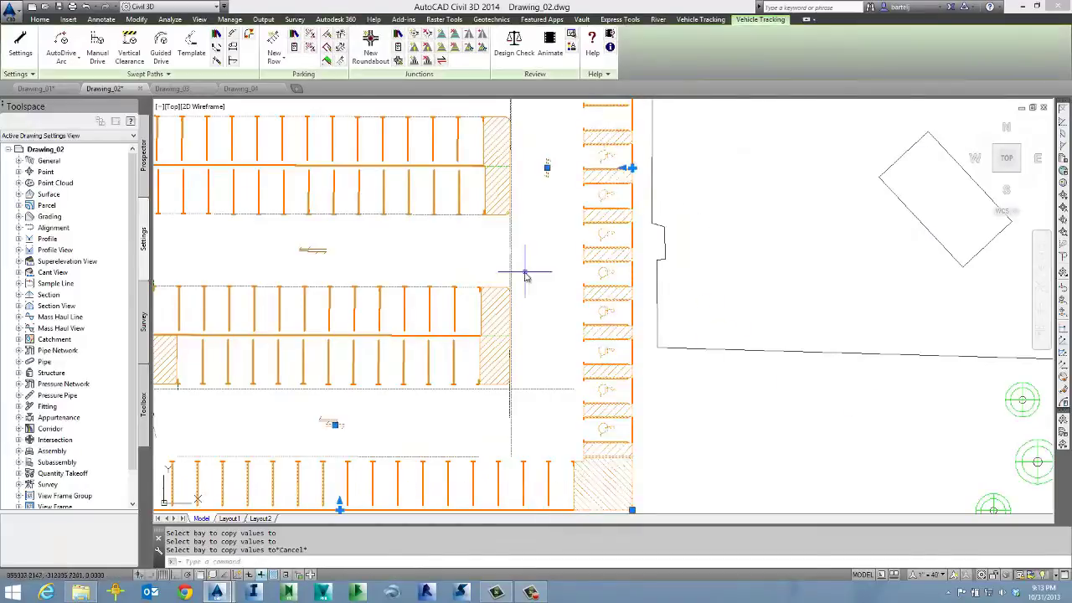
Generate the parking bay report to review the stall counts by bay type, and close it.
scroll(524, 335, down, 3)
click(302, 49)
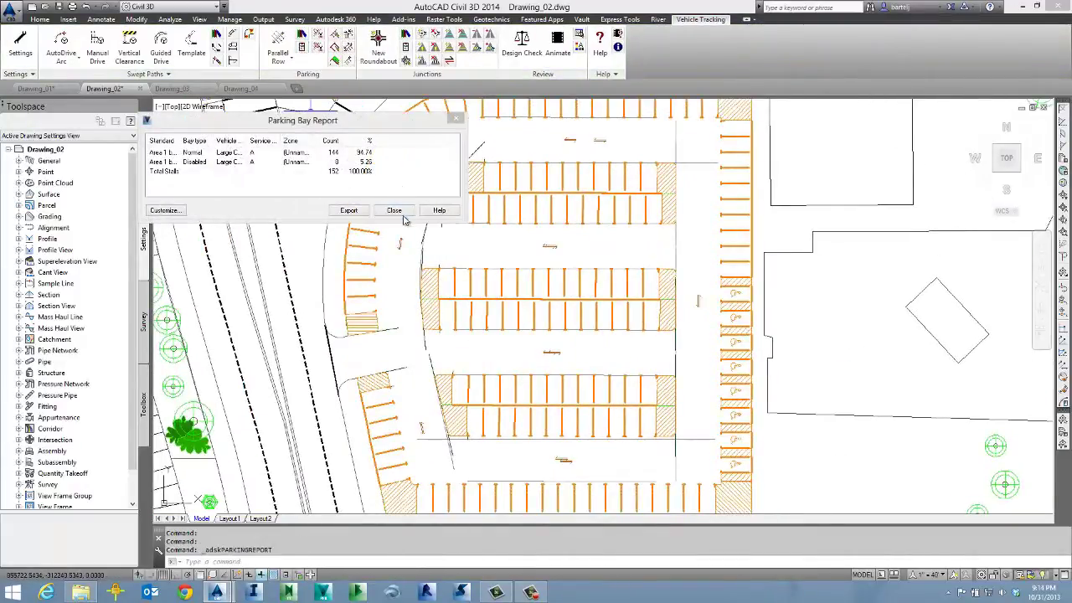
click(394, 210)
Set the bay angle on the south side of the middle inner parking row to 45 degrees.
click(335, 47)
click(550, 329)
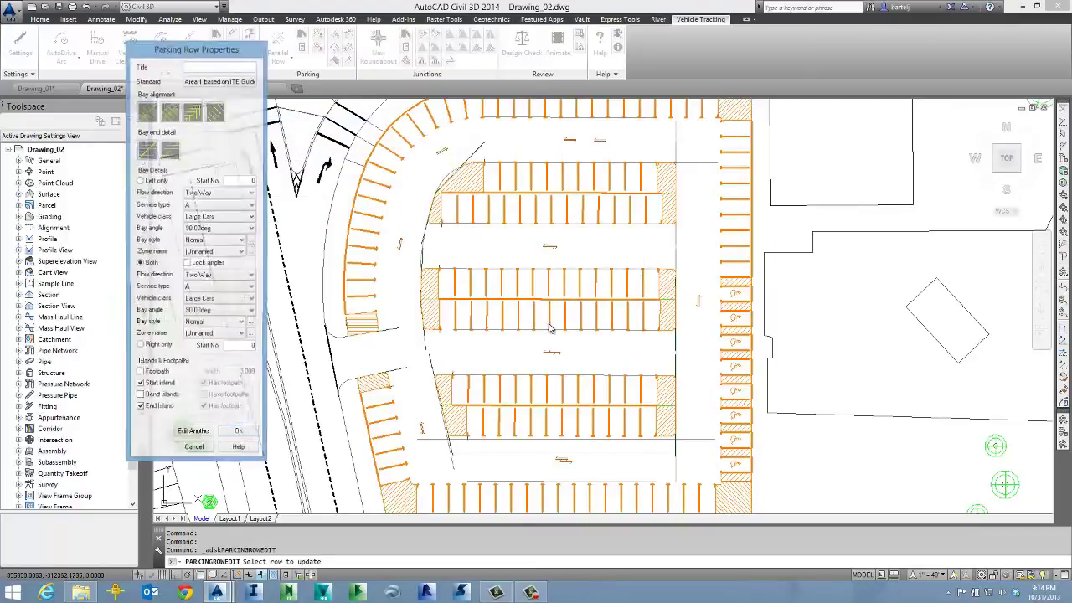
click(252, 311)
click(247, 325)
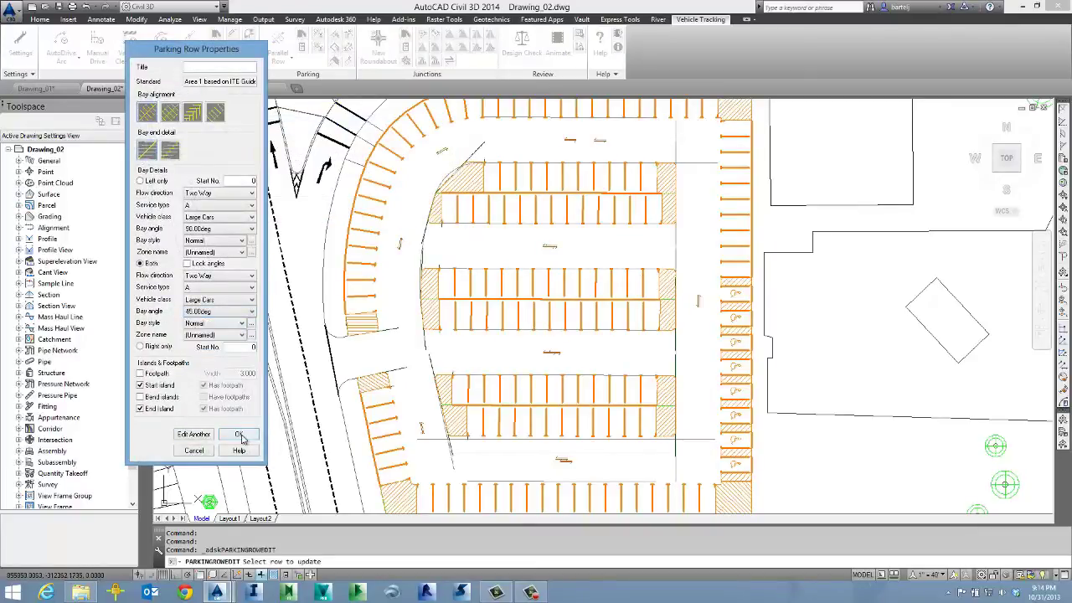
click(239, 434)
key(Escape)
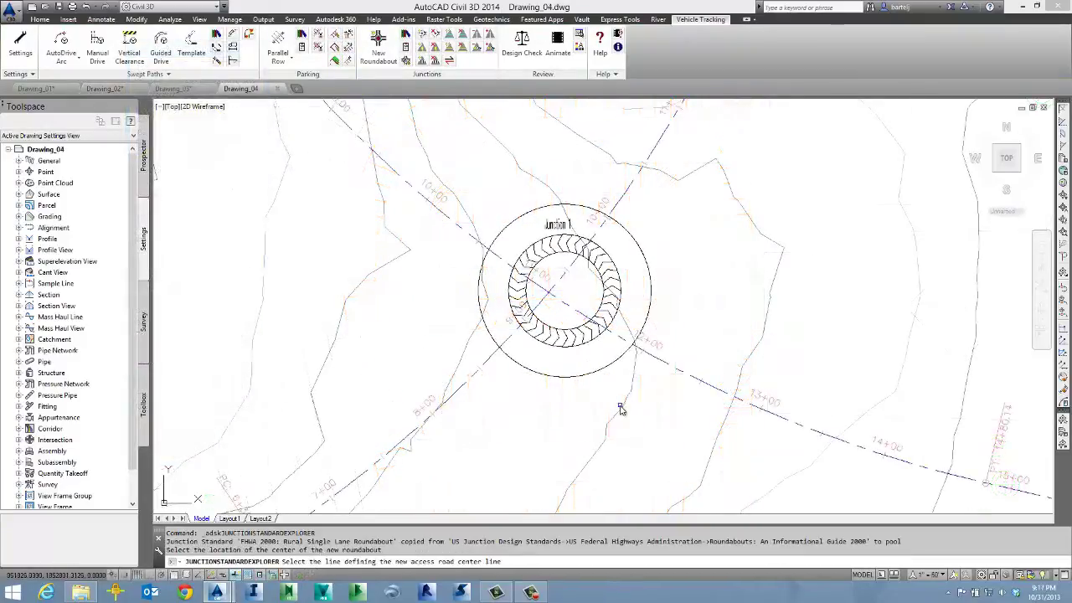
Attach Leg 1 - First Street and Leg 2 - Second Street to the roundabout along their eastern and northern centre lines.
scroll(620, 409, down, 3)
click(839, 459)
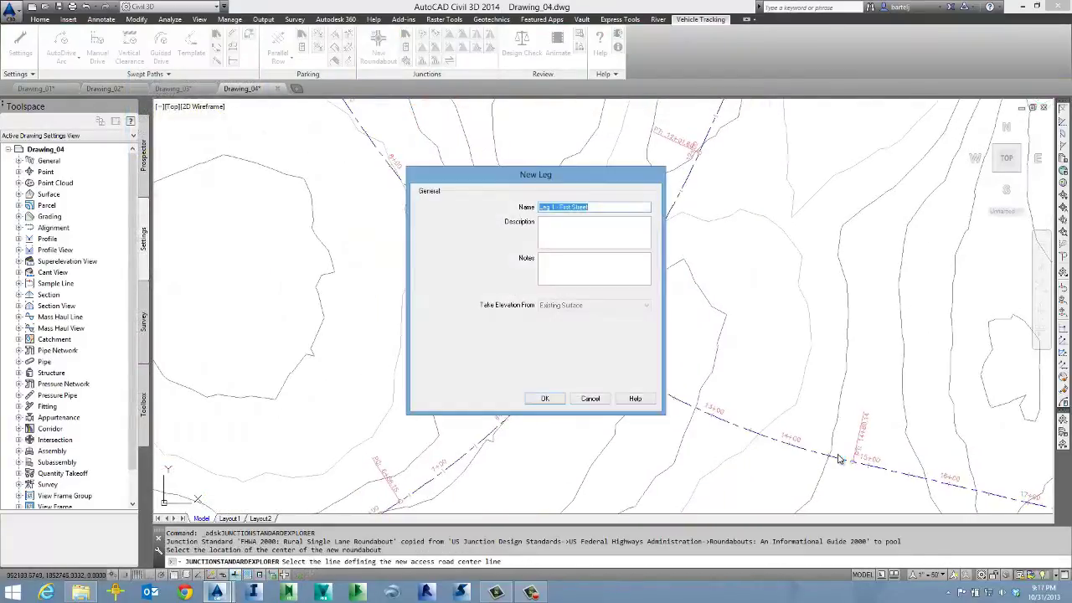
click(545, 399)
click(709, 138)
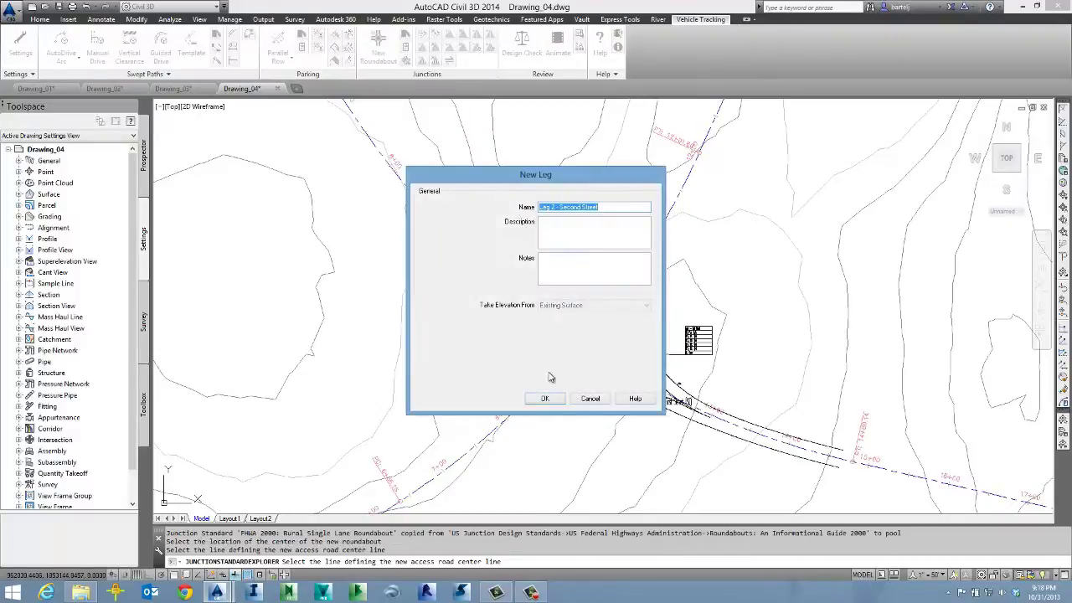
click(545, 399)
Attach Leg 3 - First Street and Leg 4 - Second Street to the roundabout along their western and southern centre lines.
click(377, 151)
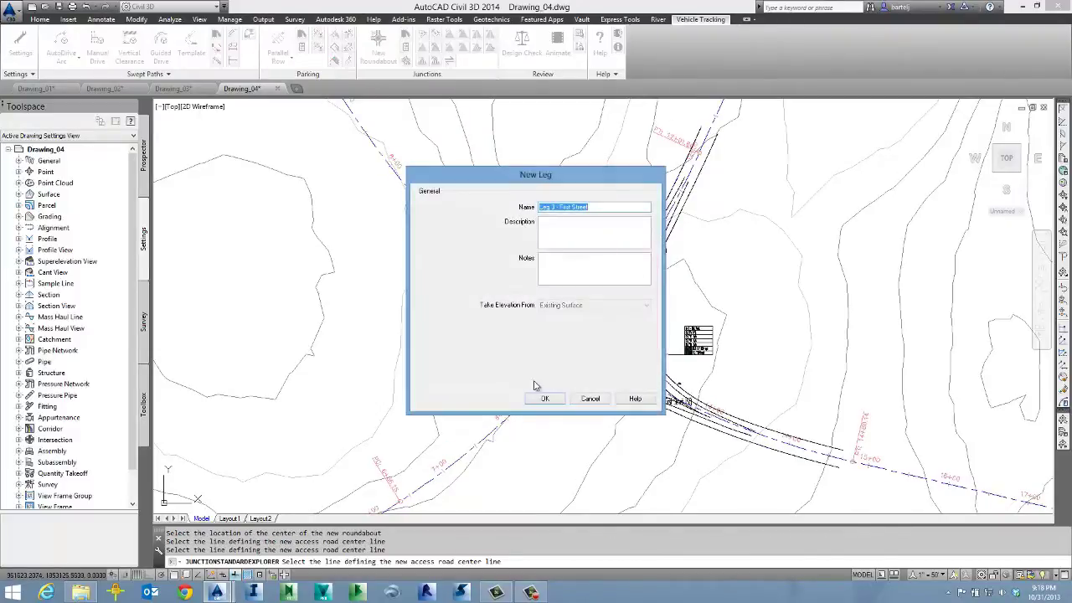
click(545, 399)
click(420, 495)
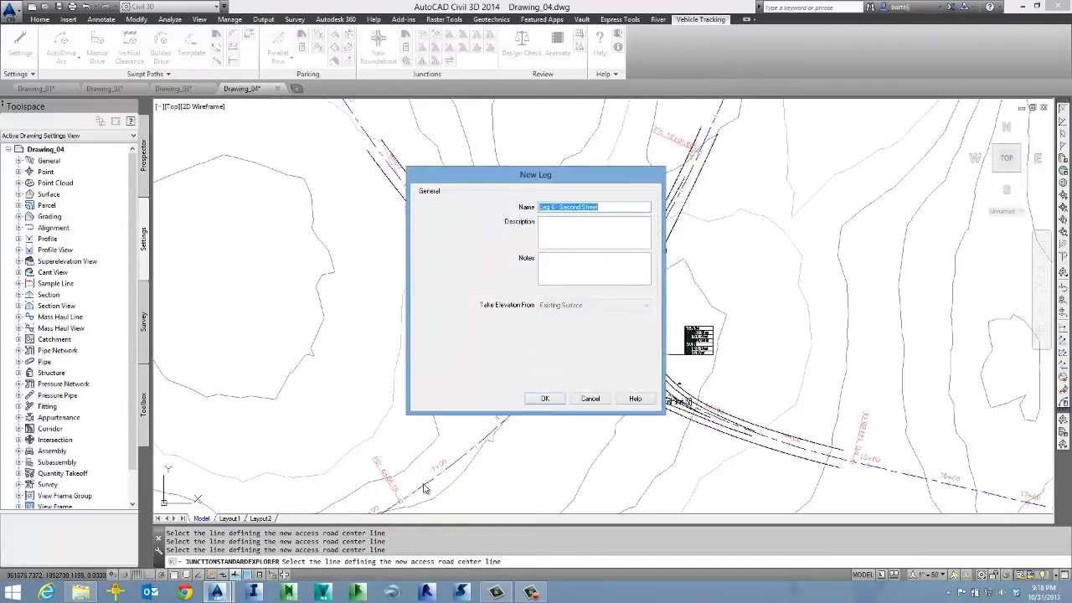
Open the roundabout's junction properties and examine Leg 1's approach settings for the approaching and departing lanes.
double_click(586, 427)
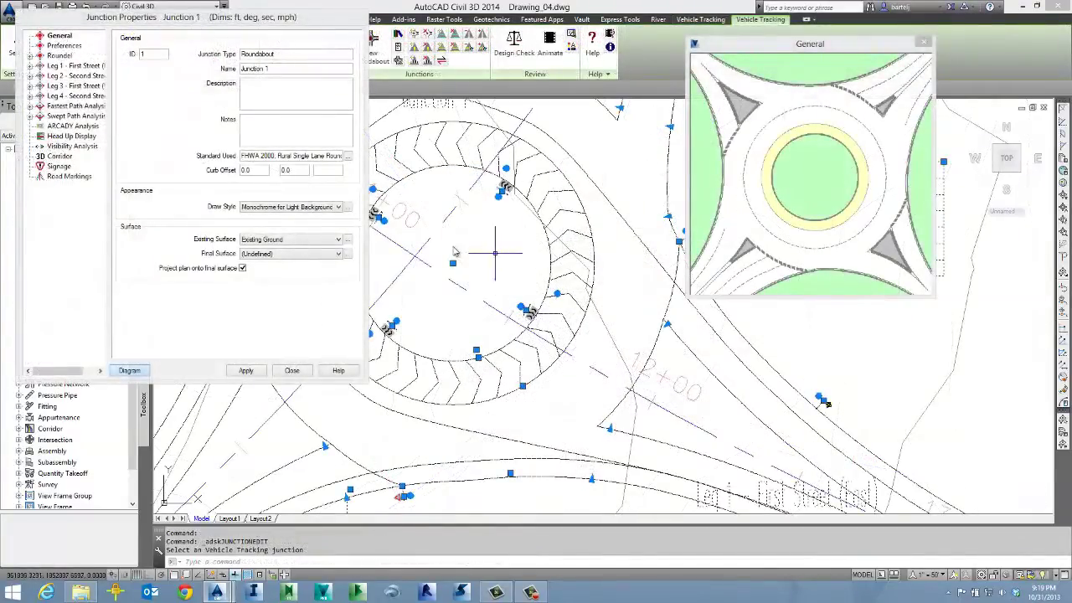
click(31, 66)
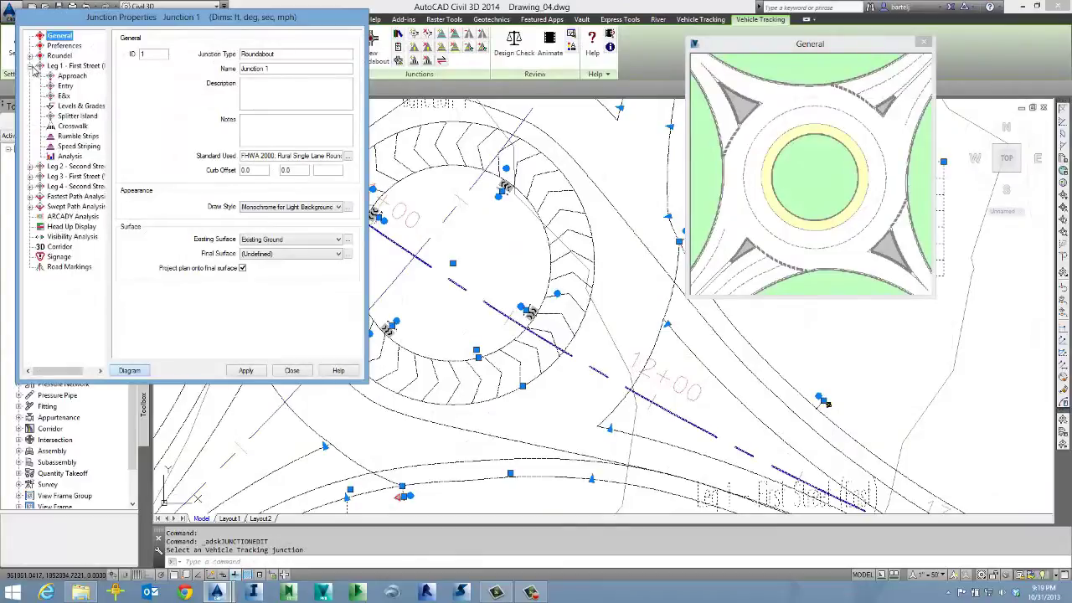
click(64, 76)
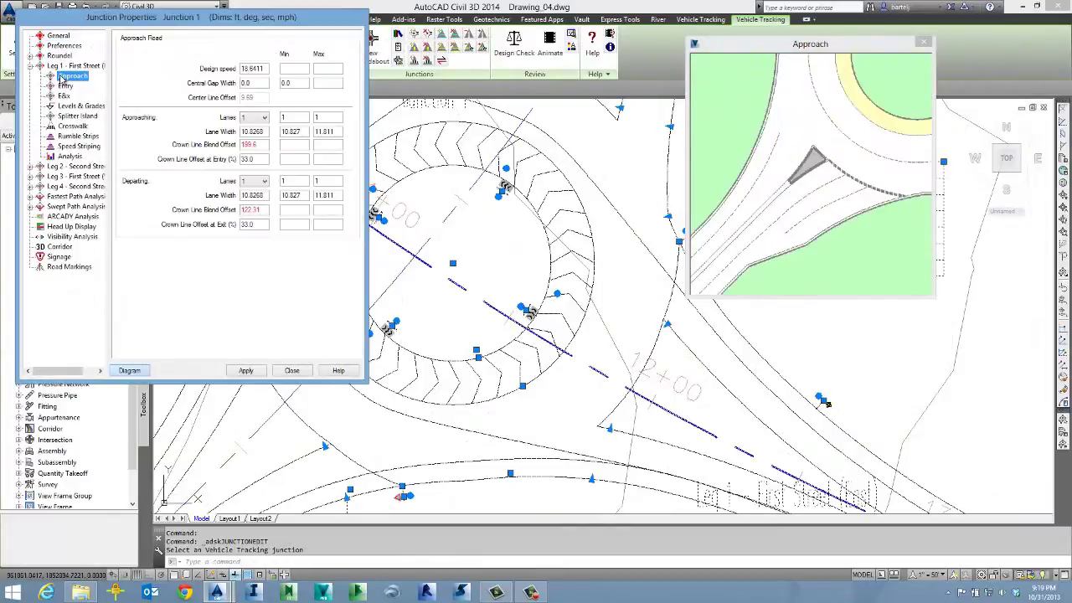
click(288, 143)
click(290, 160)
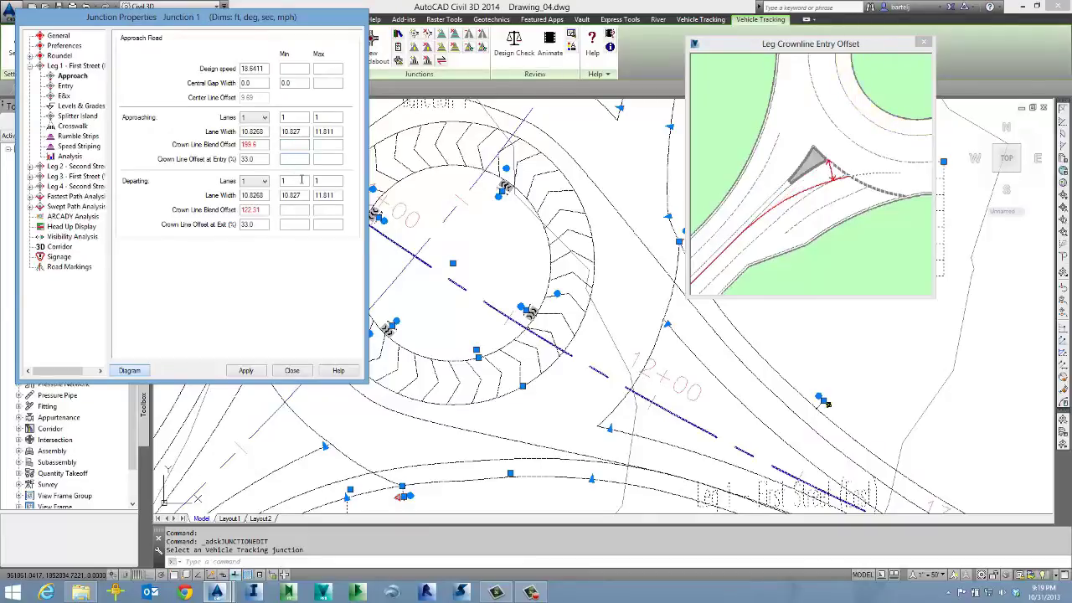
click(302, 180)
click(300, 209)
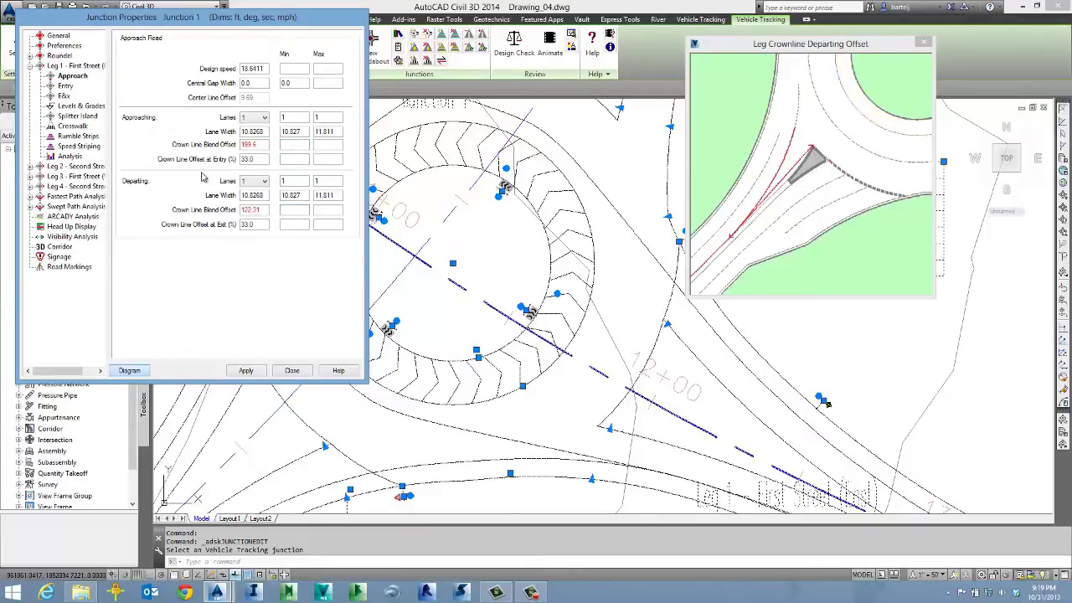
Enable the splitter island on Leg 1 with its default offsets and fillet radii, and apply it to the junction.
click(77, 116)
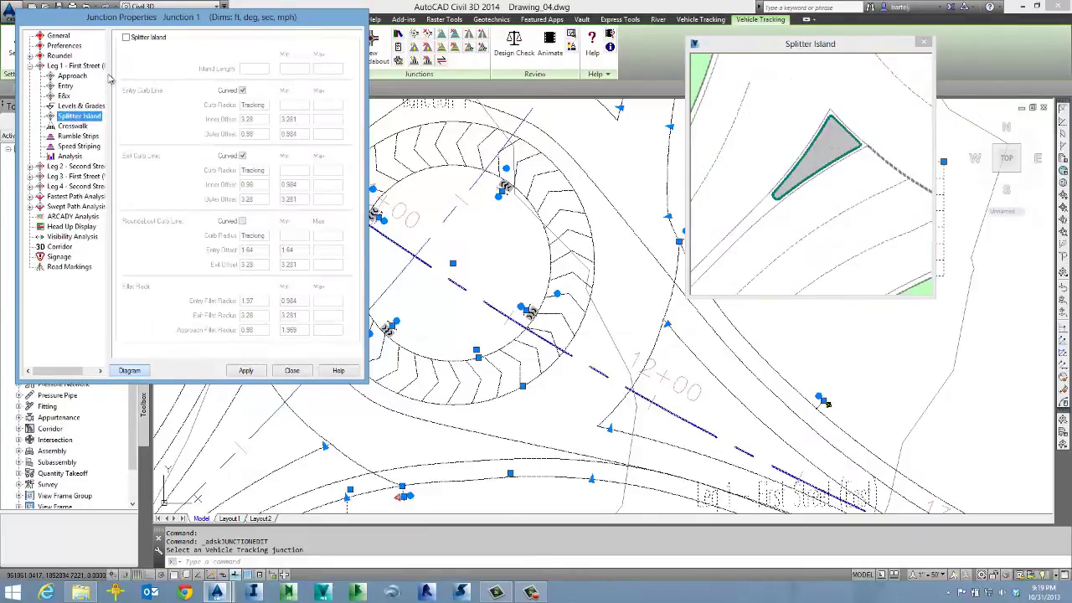
click(127, 37)
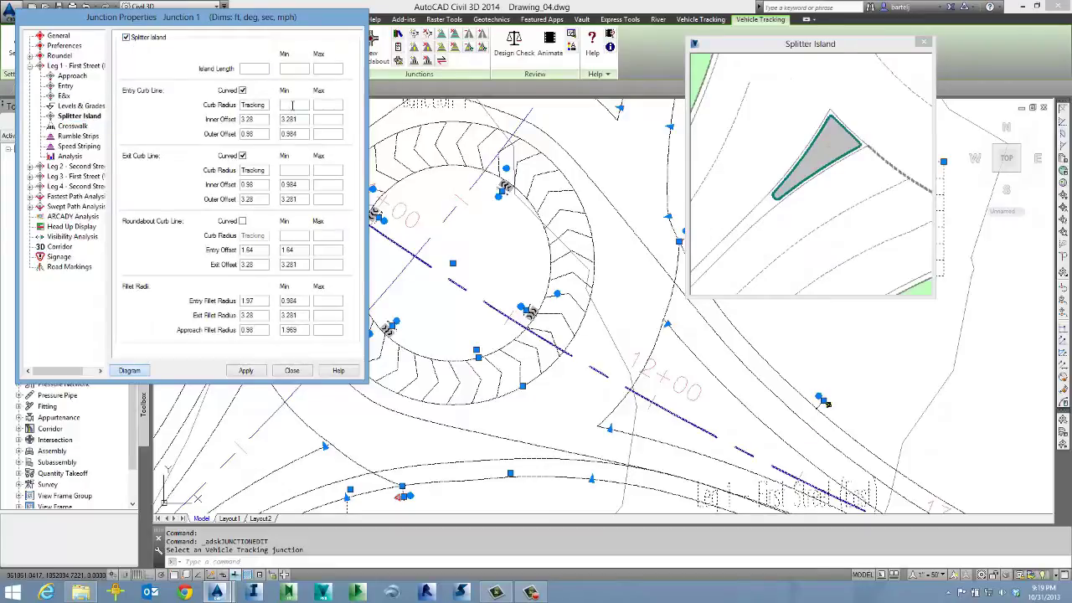
click(292, 105)
click(292, 171)
click(258, 185)
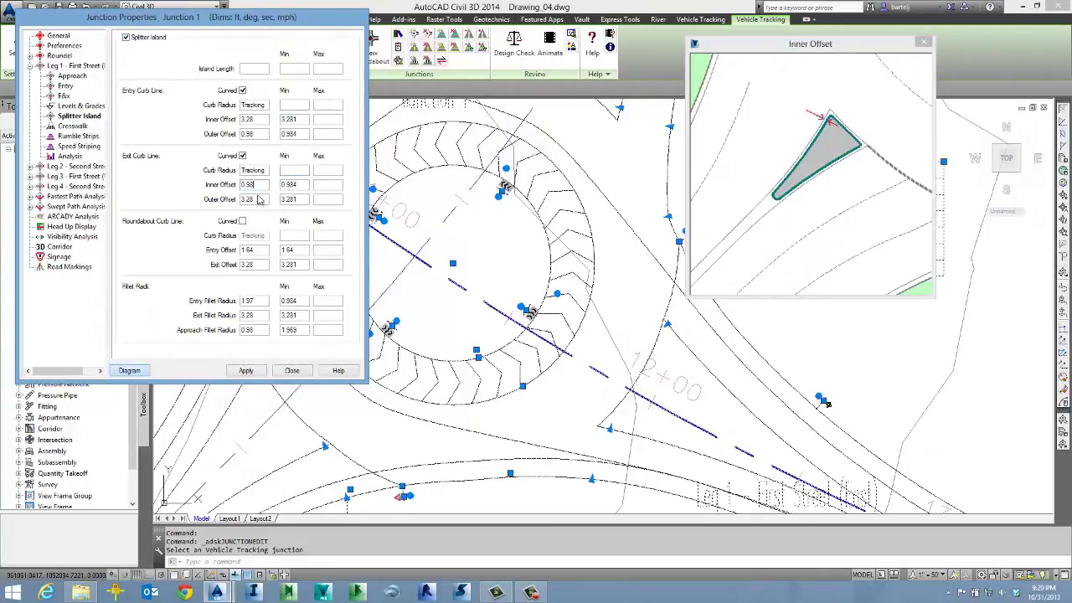
click(255, 265)
click(247, 370)
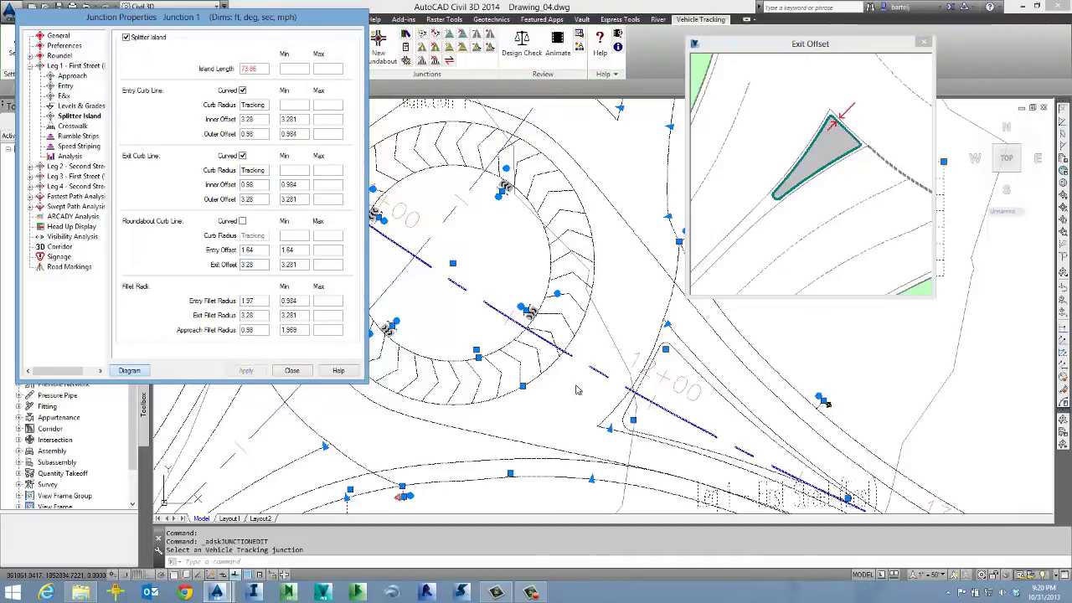
click(298, 372)
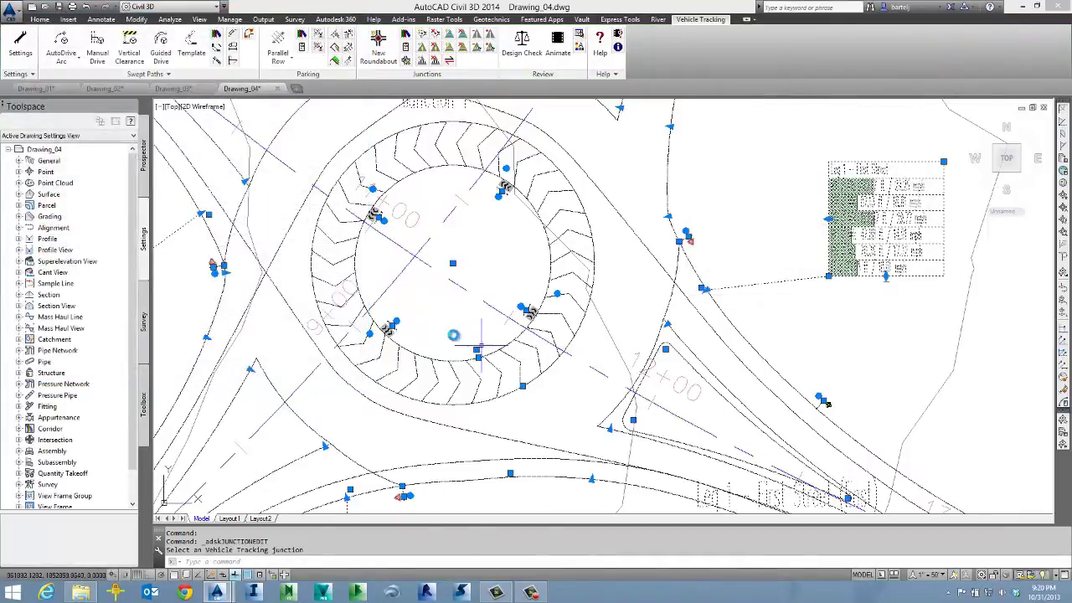
Add a pedestrian crossing across Leg 1 at the splitter island and close the junction's corridor properties.
middle_drag(453, 335, 304, 268)
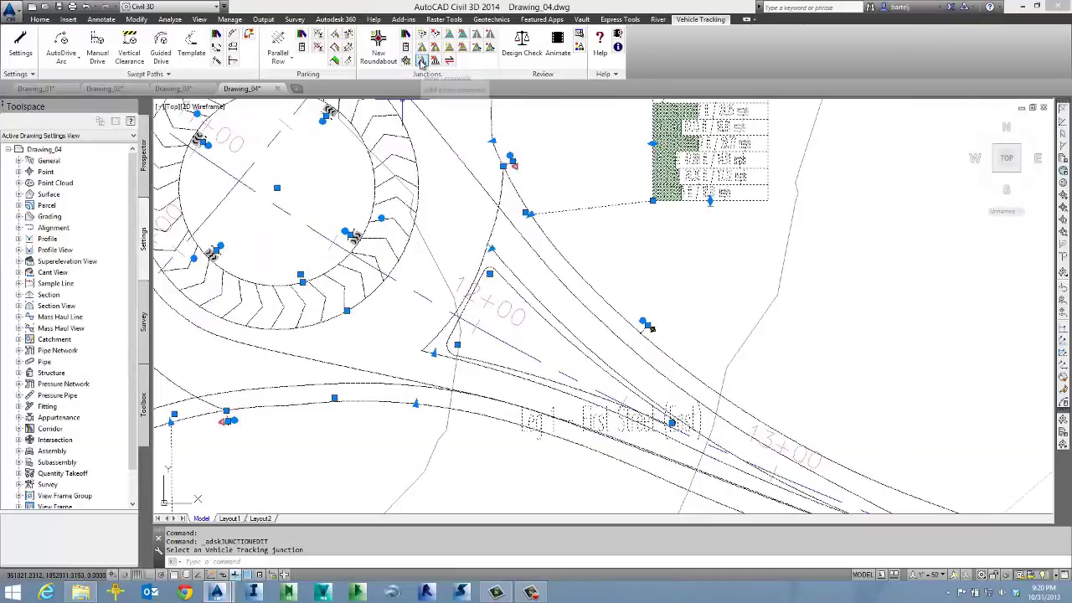
click(422, 63)
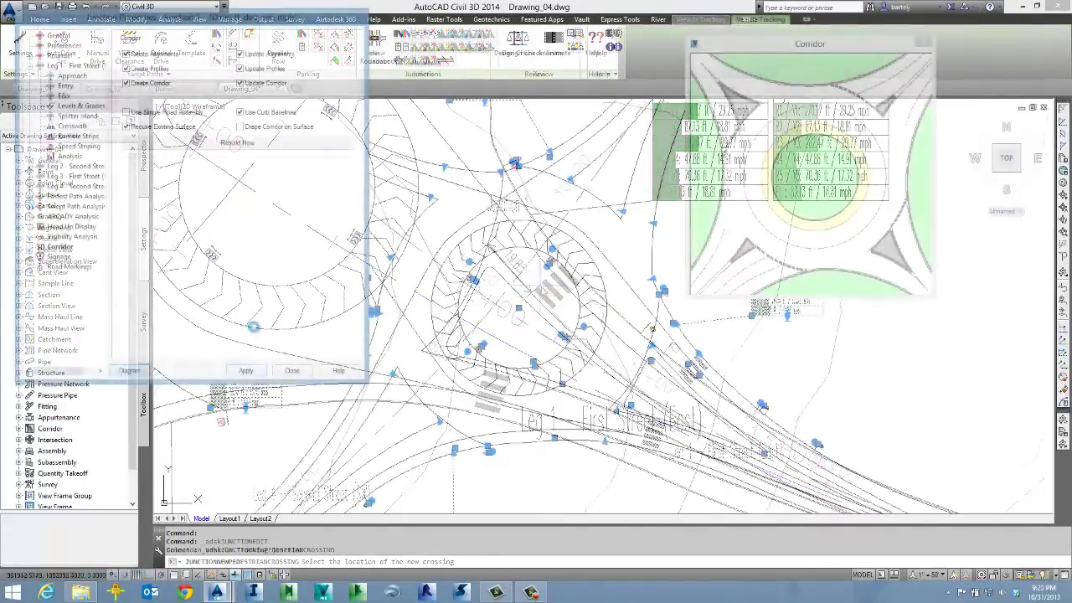
click(291, 370)
Inspect the roundabout corridor model in the Object Viewer by orbiting it, and close the viewer.
scroll(523, 316, down, 5)
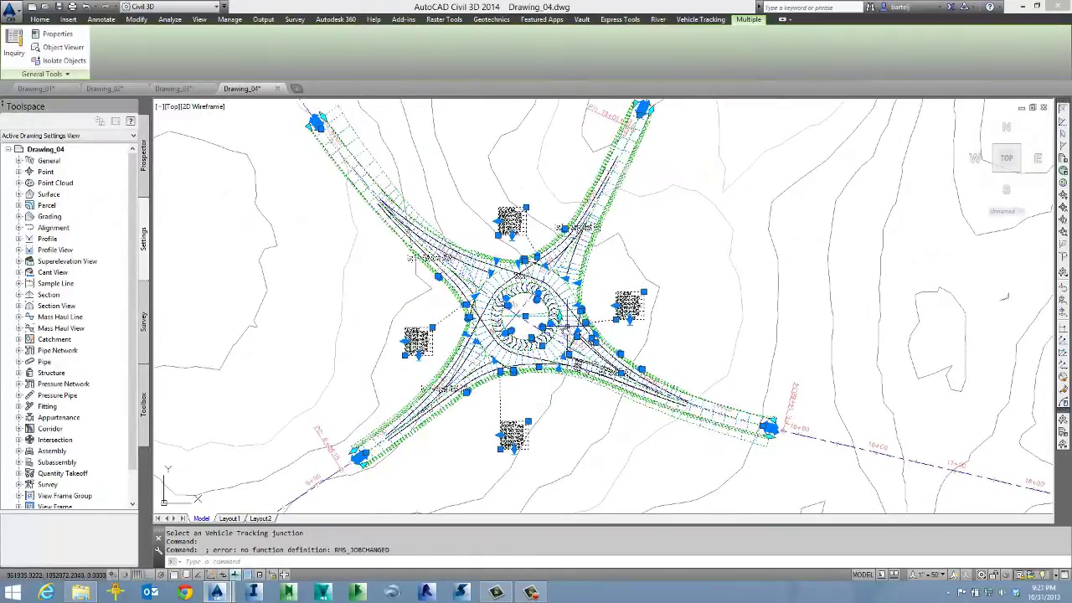
click(559, 320)
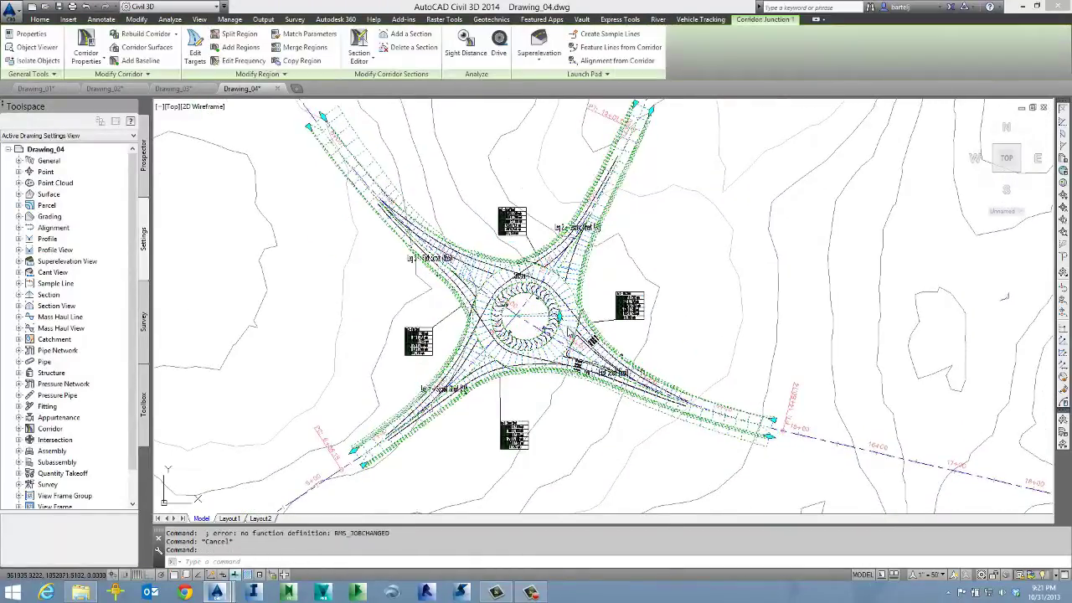
right_click(566, 327)
click(606, 545)
drag(414, 353, 415, 273)
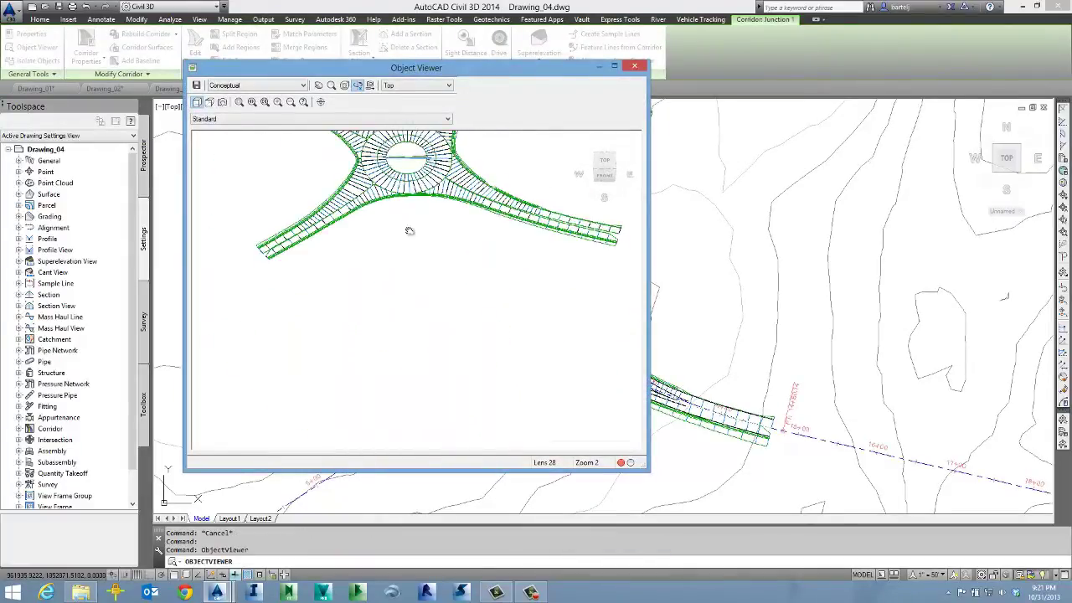
drag(409, 231, 414, 377)
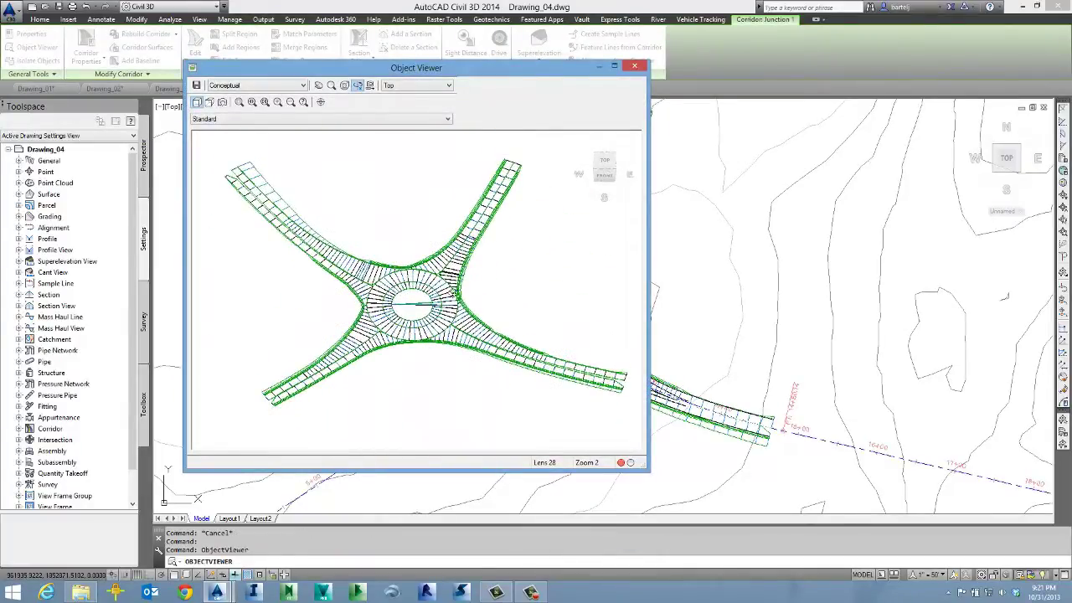
click(635, 67)
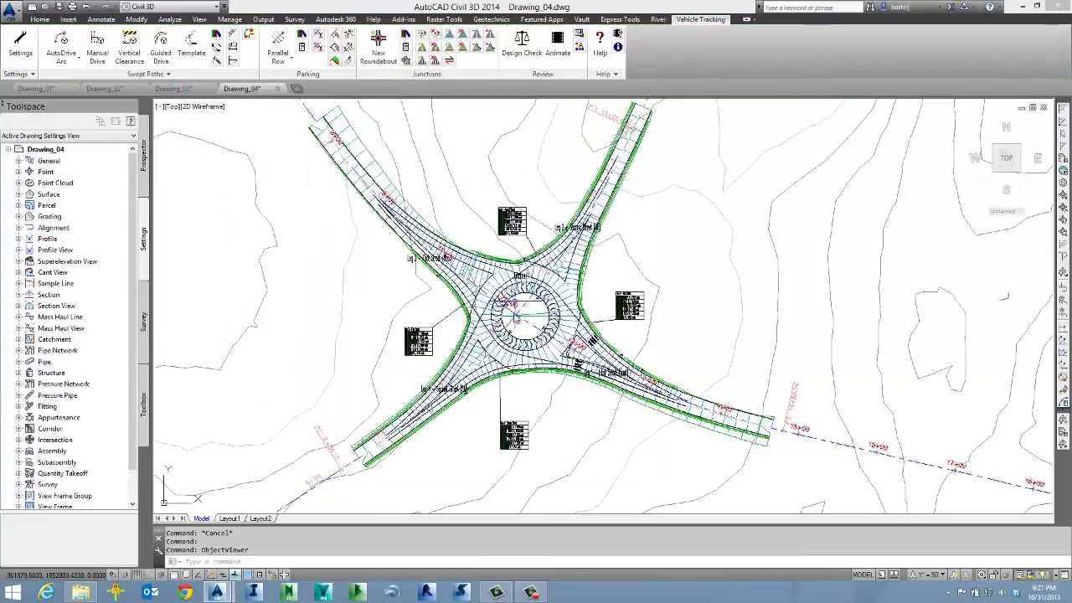
Create a corridor surface named FG for the junction corridor and add the Top links to it.
right_click(494, 336)
click(536, 427)
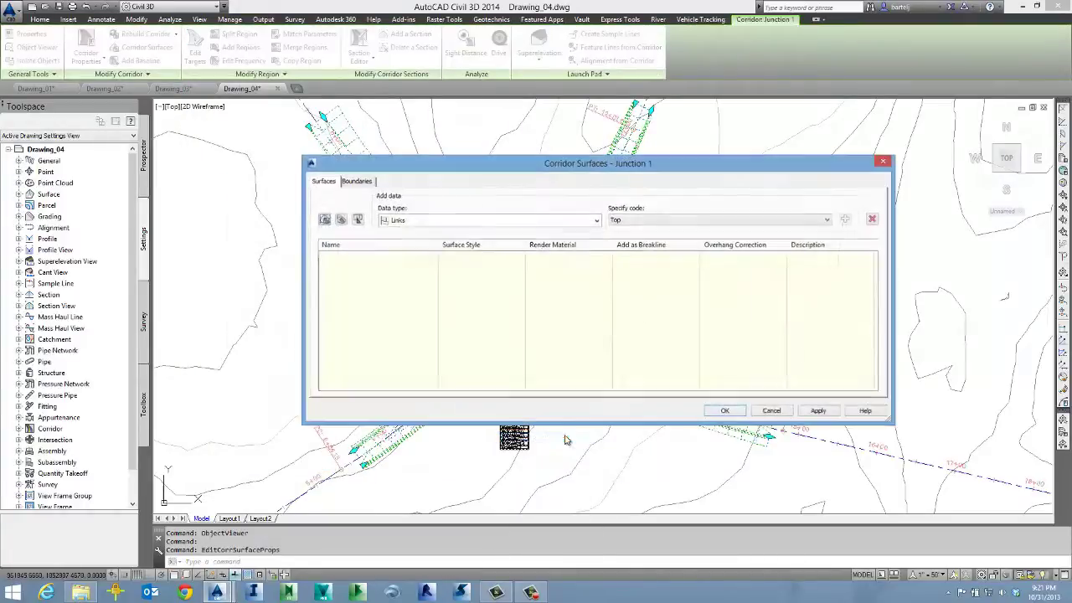
click(325, 220)
click(373, 258)
text(FG)
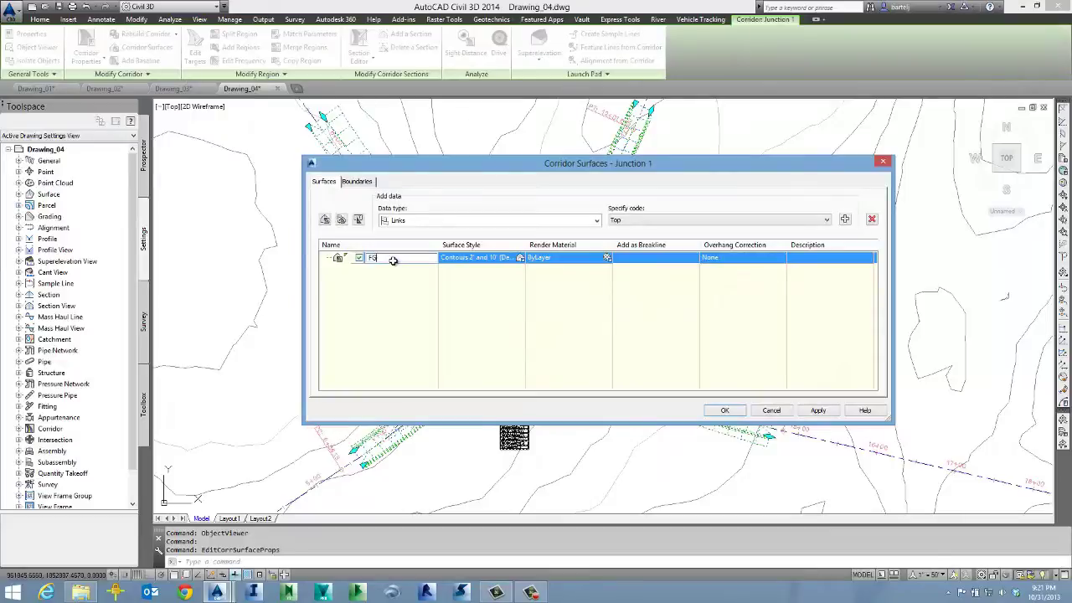
click(845, 220)
Set the corridor extents as the outer boundary of the FG surface.
click(361, 181)
right_click(361, 214)
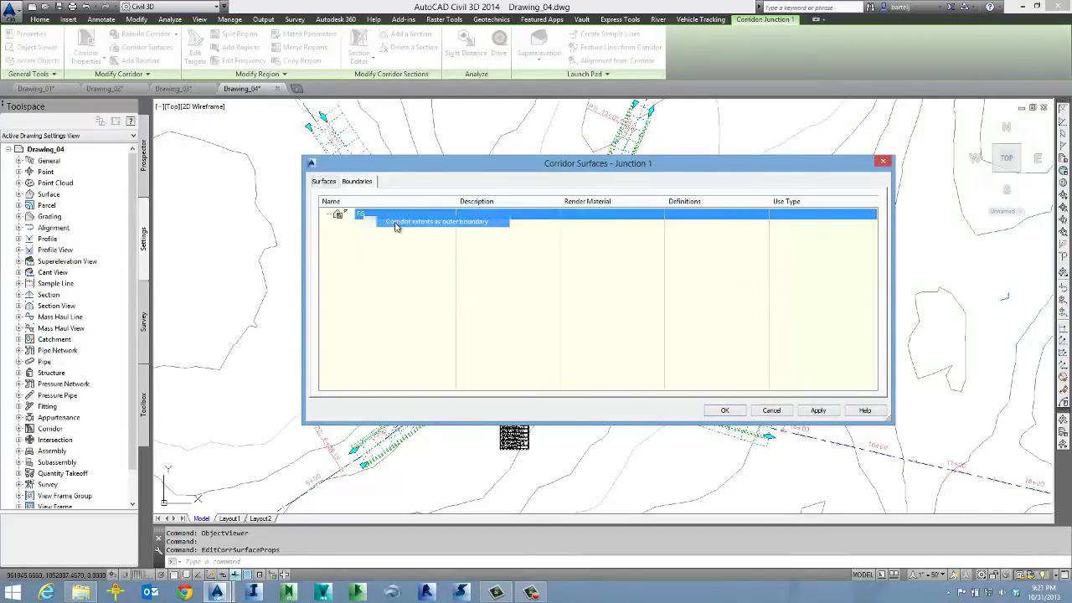
click(400, 236)
Assign the _No Display style to the FG surface and apply the corridor surface changes.
click(324, 182)
click(518, 257)
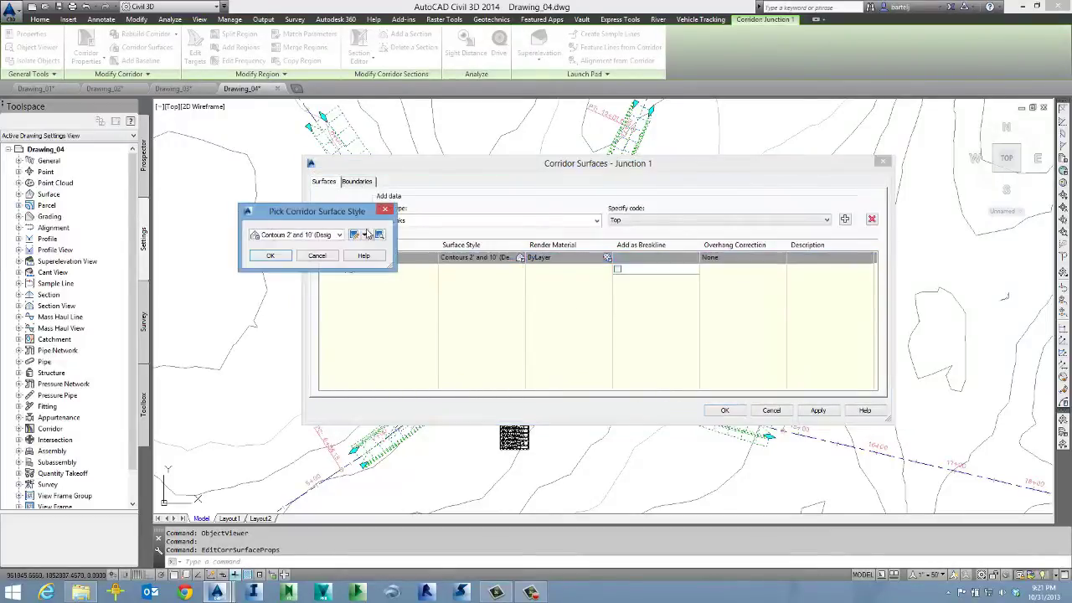
click(337, 235)
click(301, 248)
click(270, 255)
click(724, 411)
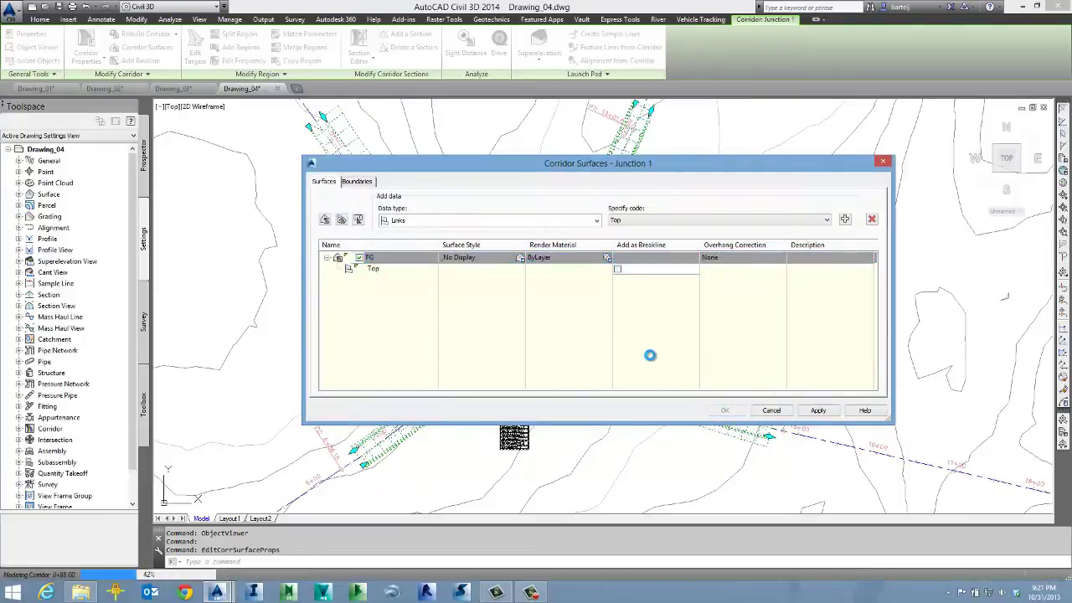